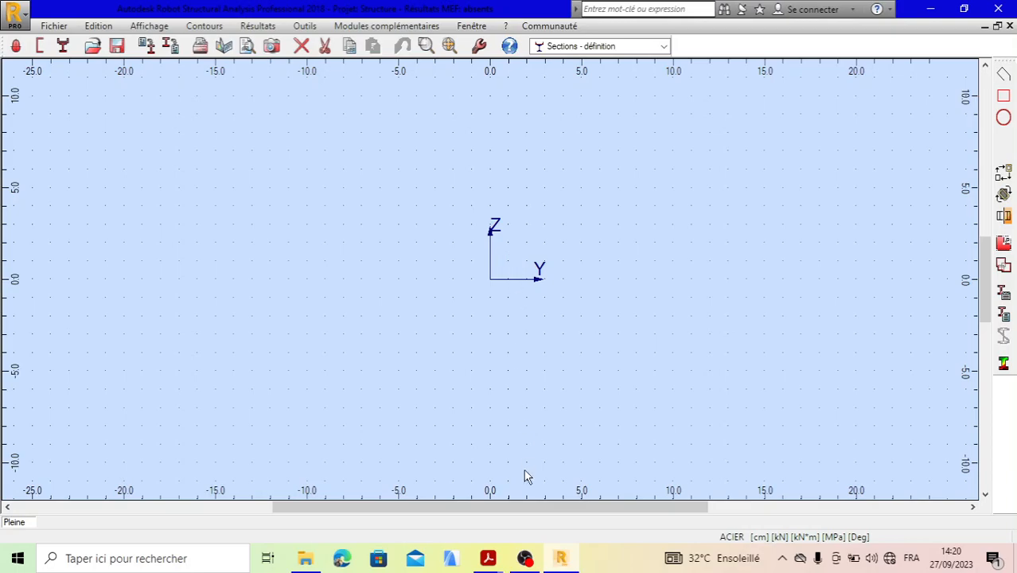
- Switch to Acrobat Reader to examine the Z profile dimensions in the catalogue, and return to Robot Structural Analysis
{"action": "mouse_move", "coordinate": [486, 560]}
{"action": "left_click", "coordinate": [595, 527]}
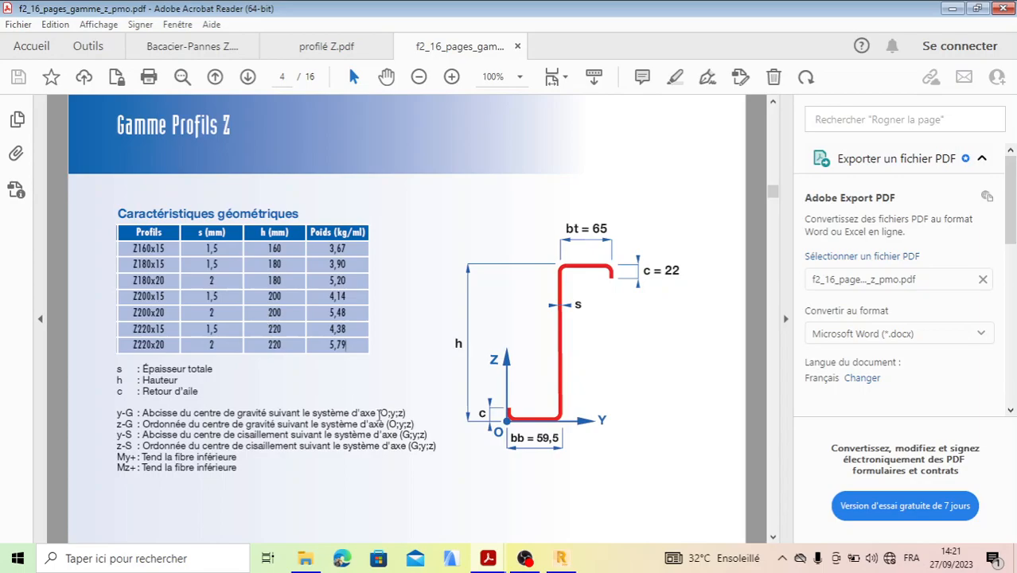
{"action": "left_click", "coordinate": [561, 560]}
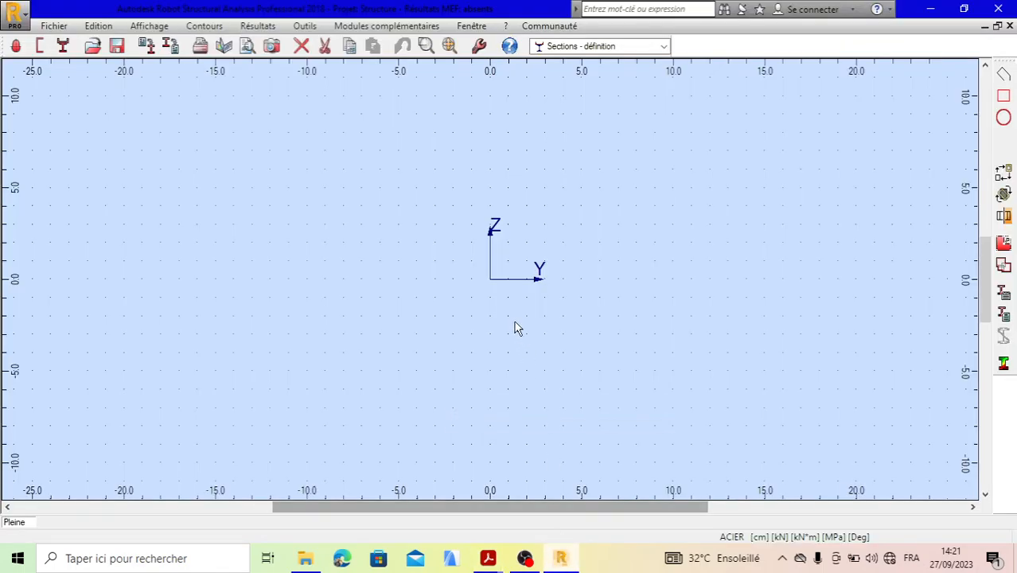
- Set the unit for section dimensions to mm in the job preferences
{"action": "left_click", "coordinate": [304, 26]}
{"action": "left_click", "coordinate": [351, 130]}
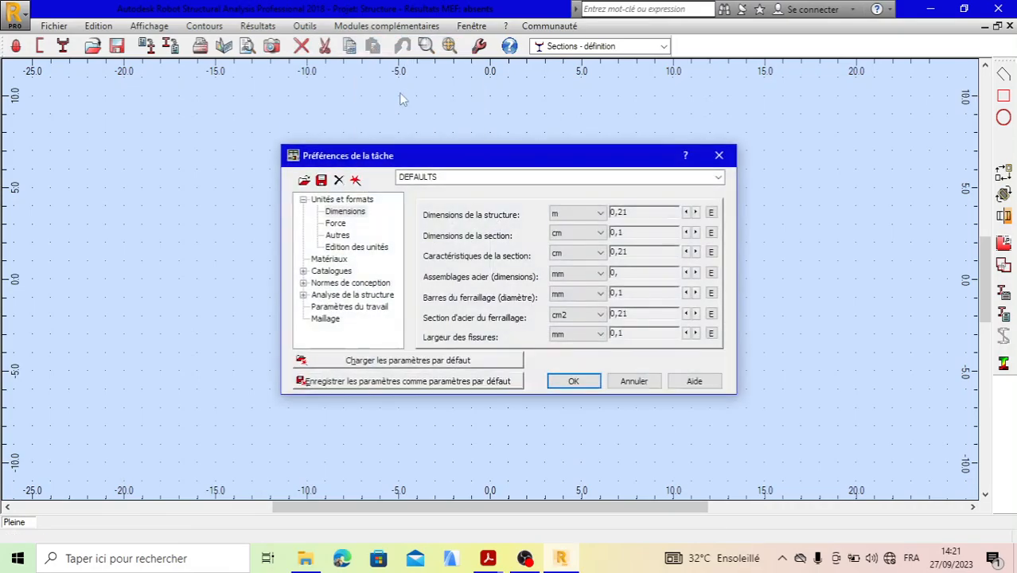
{"action": "left_click", "coordinate": [600, 235]}
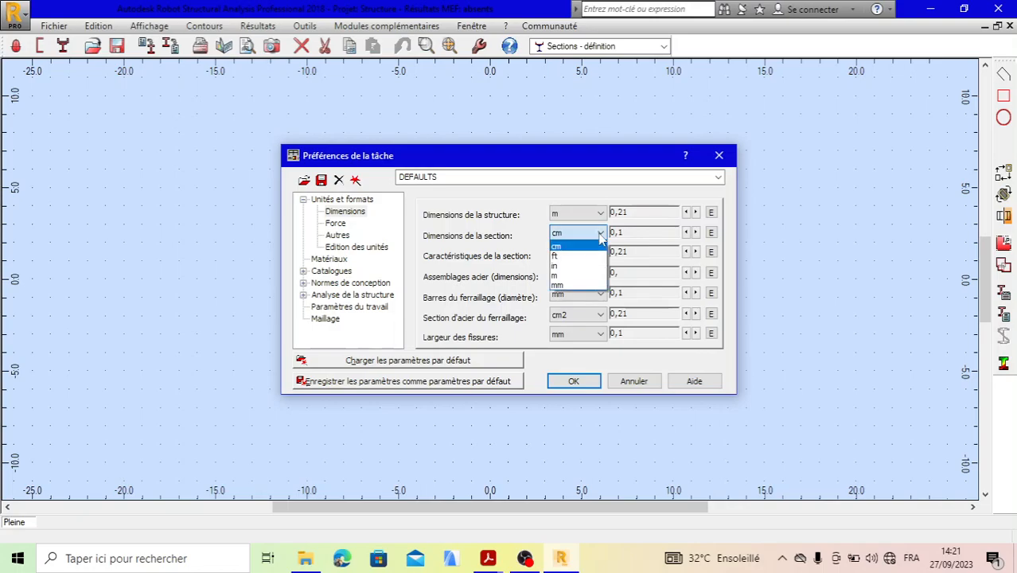
{"action": "left_click", "coordinate": [584, 286]}
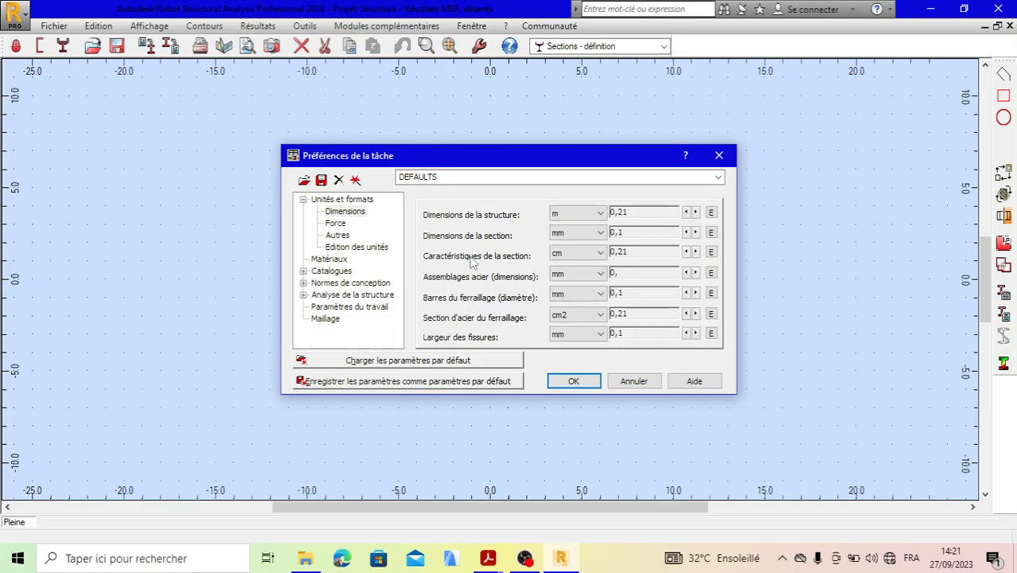
{"action": "left_click", "coordinate": [574, 381]}
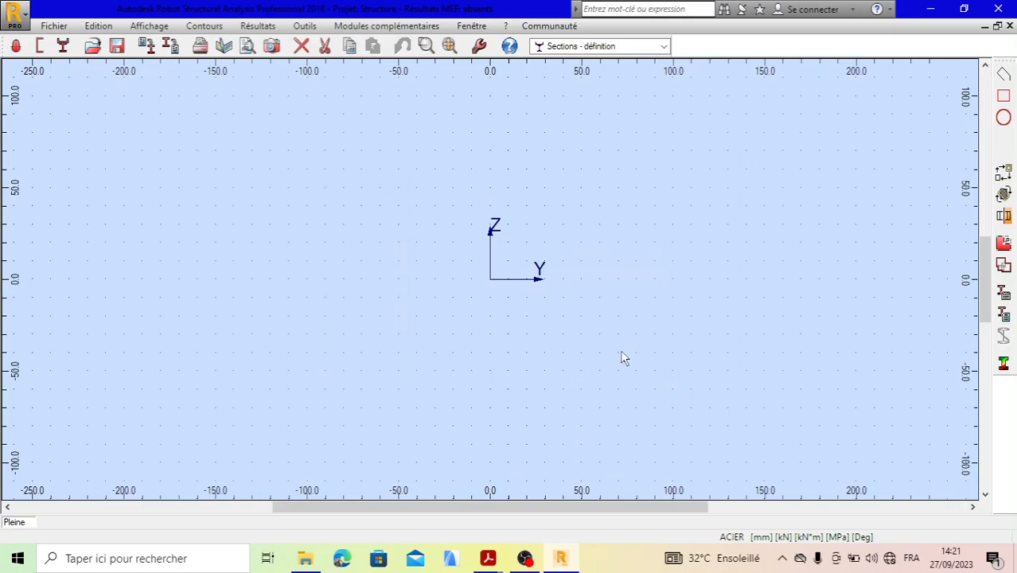
- Start a straight-line section contour with its first point P1 at 0;0
{"action": "left_click", "coordinate": [1004, 73]}
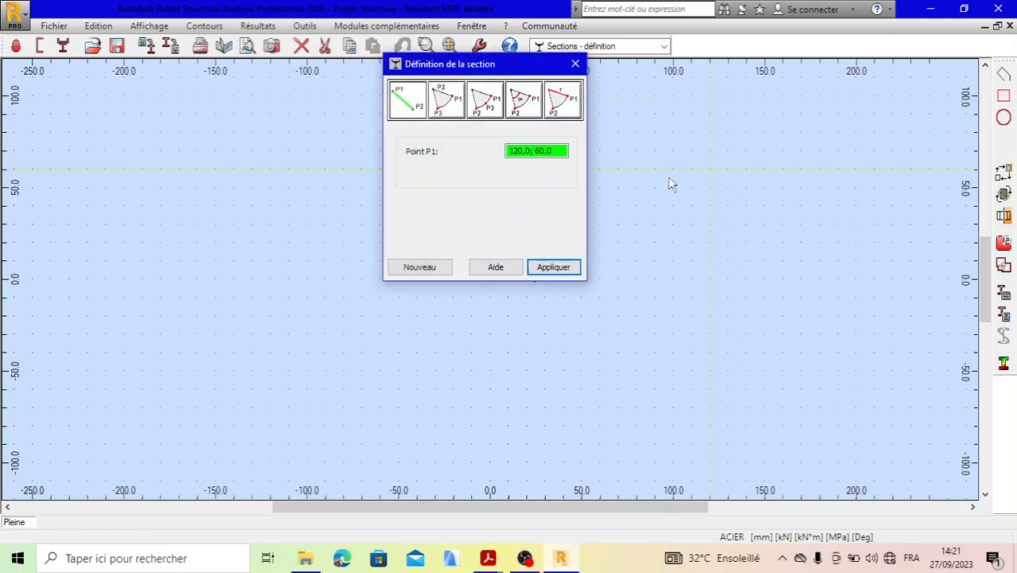
{"action": "left_click_drag", "start_coordinate": [471, 70], "coordinate": [798, 103]}
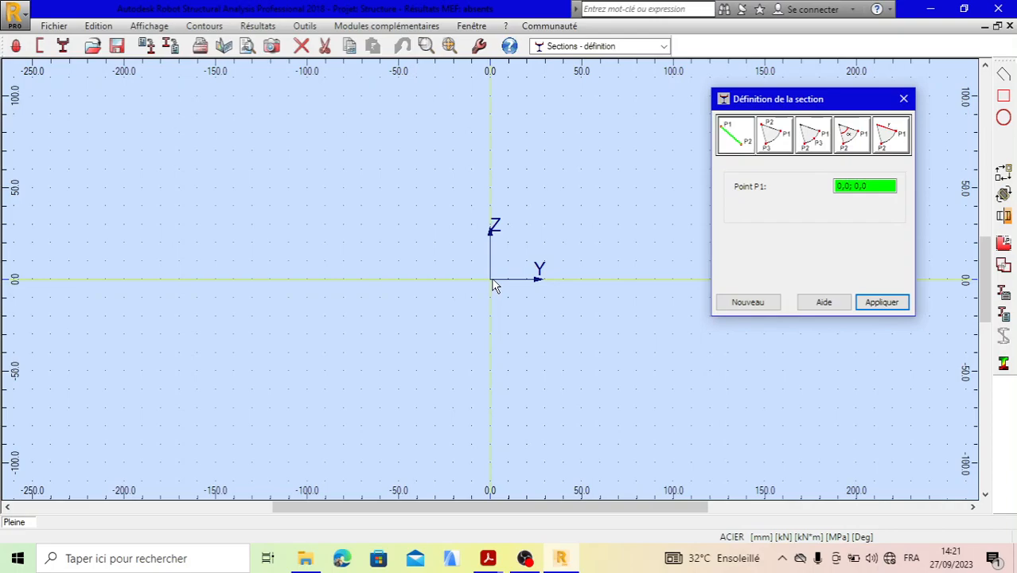
{"action": "left_click", "coordinate": [886, 188]}
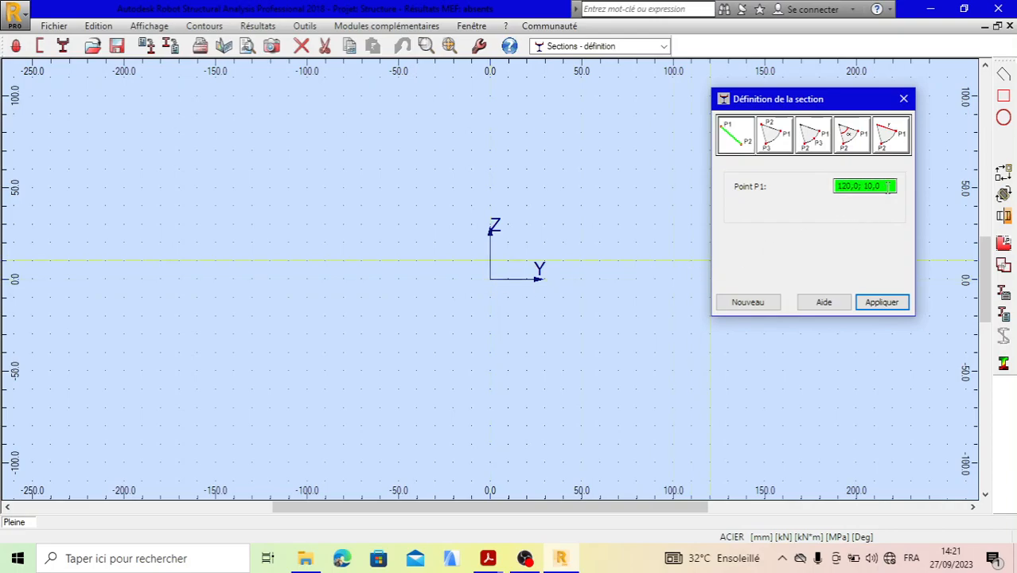
{"action": "key", "text": "BackSpace"}
{"action": "key", "text": "BackSpace"}
{"action": "key", "text": "BackSpace"}
{"action": "key", "text": "BackSpace"}
{"action": "key", "text": "BackSpace"}
{"action": "key", "text": "BackSpace"}
{"action": "key", "text": "BackSpace"}
{"action": "key", "text": "BackSpace"}
{"action": "key", "text": "BackSpace"}
{"action": "key", "text": "BackSpace"}
{"action": "key", "text": "BackSpace"}
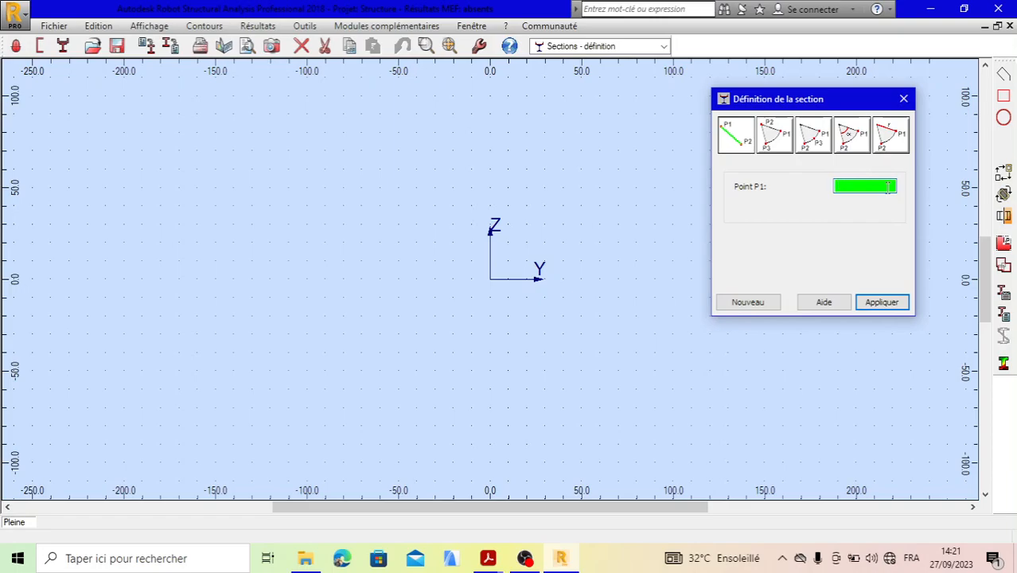
{"action": "type", "text": "0;0"}
{"action": "left_click", "coordinate": [882, 302]}
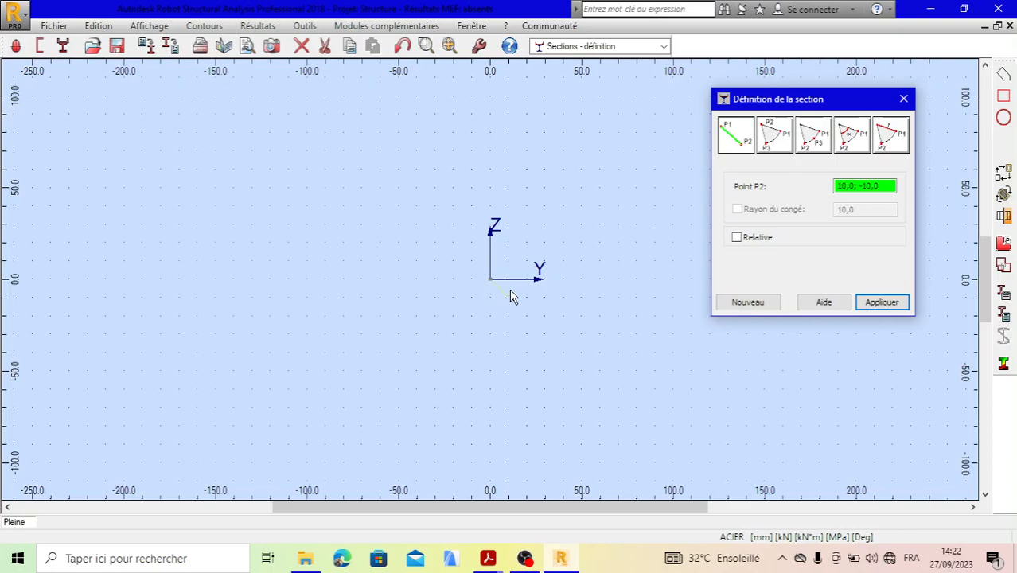
- Add the outer edge of the lower lip by placing the next contour point at 0;-22
{"action": "left_click", "coordinate": [884, 185]}
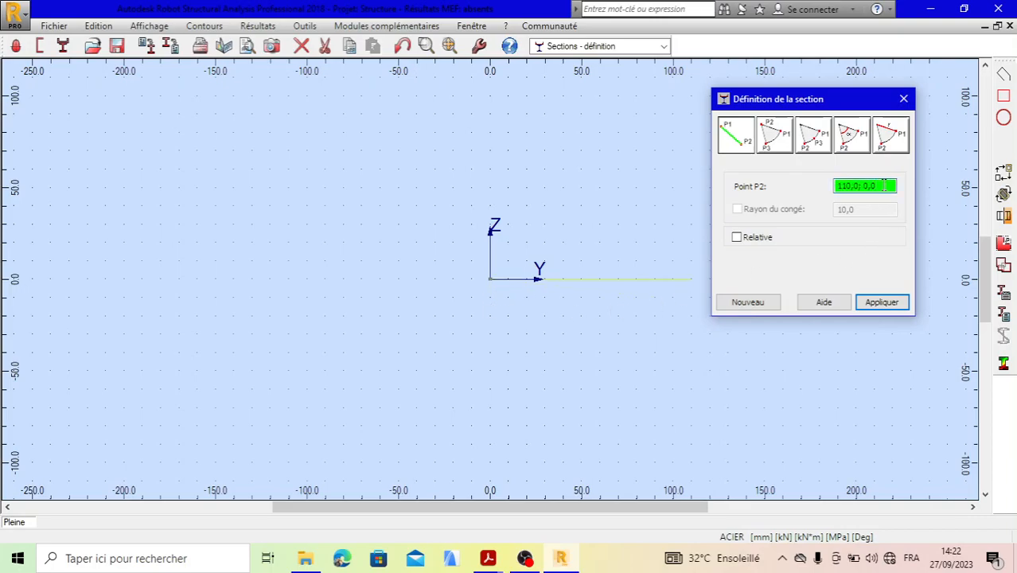
{"action": "key", "text": "BackSpace"}
{"action": "key", "text": "BackSpace"}
{"action": "key", "text": "BackSpace"}
{"action": "key", "text": "BackSpace"}
{"action": "key", "text": "BackSpace"}
{"action": "key", "text": "BackSpace"}
{"action": "key", "text": "BackSpace"}
{"action": "key", "text": "BackSpace"}
{"action": "key", "text": "BackSpace"}
{"action": "key", "text": "BackSpace"}
{"action": "type", "text": "0;-22"}
{"action": "left_click", "coordinate": [877, 306]}
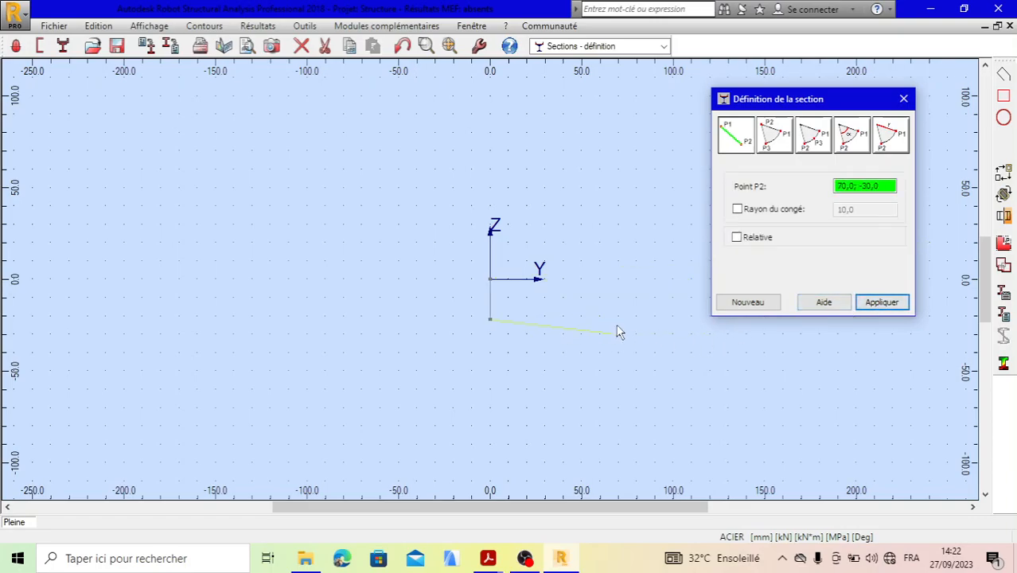
- Add the bottom flange's outer edge by placing the next contour point at 59.5;-22
{"action": "left_click", "coordinate": [890, 186]}
{"action": "key", "text": "BackSpace"}
{"action": "key", "text": "BackSpace"}
{"action": "key", "text": "BackSpace"}
{"action": "key", "text": "BackSpace"}
{"action": "key", "text": "BackSpace"}
{"action": "key", "text": "BackSpace"}
{"action": "key", "text": "BackSpace"}
{"action": "key", "text": "BackSpace"}
{"action": "key", "text": "BackSpace"}
{"action": "key", "text": "BackSpace"}
{"action": "key", "text": "BackSpace"}
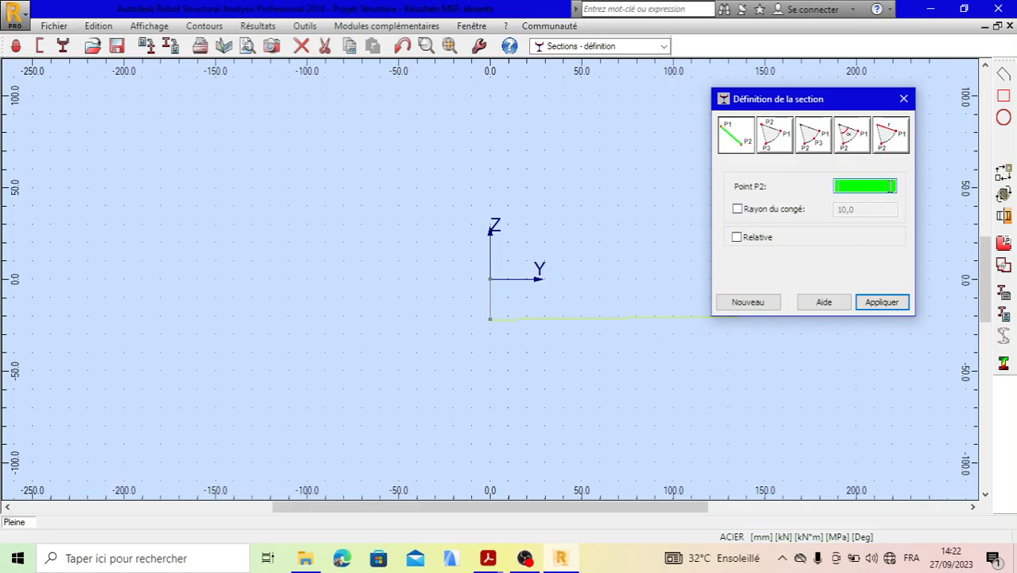
{"action": "type", "text": "59.5"}
{"action": "type", "text": "22"}
{"action": "left_click", "coordinate": [883, 302]}
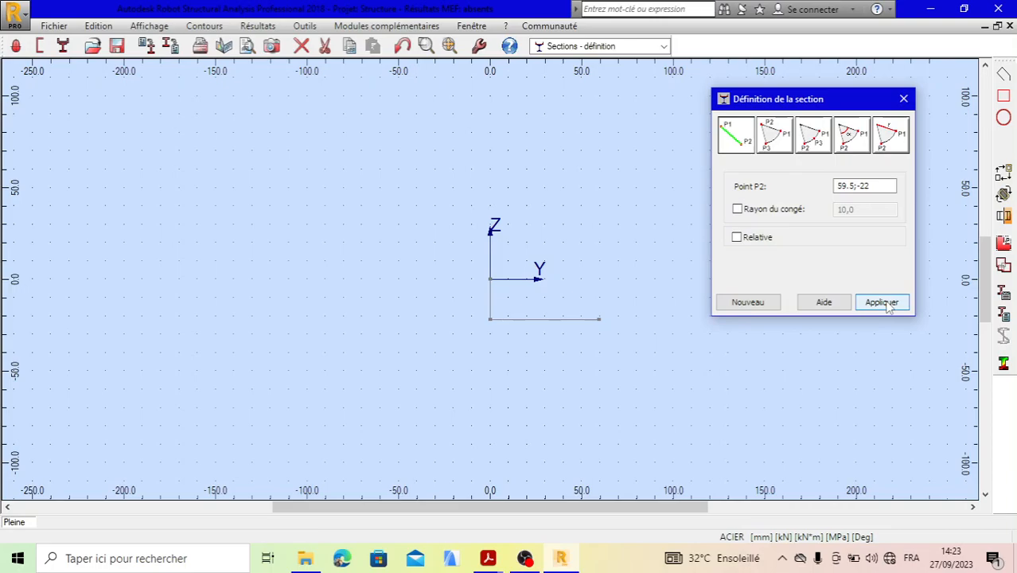
- Draw the right side of the web by placing the next contour point at 59.5;136.5
{"action": "left_click", "coordinate": [883, 186]}
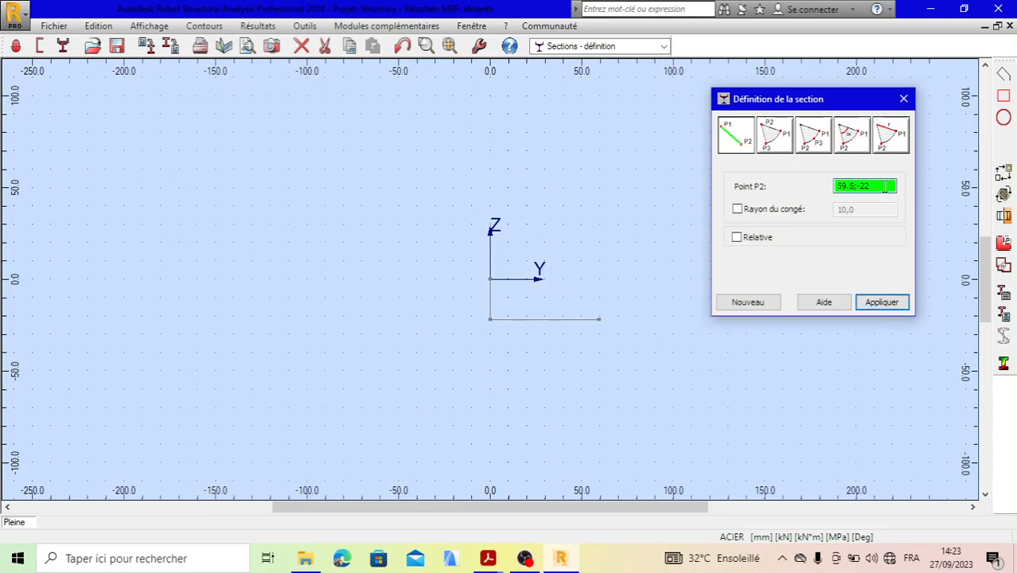
{"action": "key", "text": "BackSpace"}
{"action": "key", "text": "BackSpace"}
{"action": "key", "text": "BackSpace"}
{"action": "key", "text": "BackSpace"}
{"action": "key", "text": "BackSpace"}
{"action": "key", "text": "BackSpace"}
{"action": "key", "text": "BackSpace"}
{"action": "key", "text": "BackSpace"}
{"action": "type", "text": "59"}
{"action": "type", "text": ".5"}
{"action": "type", "text": ";"}
{"action": "type", "text": "13"}
{"action": "type", "text": "6.5"}
{"action": "left_click", "coordinate": [879, 311]}
- Draw the underside of the top flange by placing the next contour point at 122;136.5
{"action": "scroll", "coordinate": [642, 400], "scroll_direction": "down", "scroll_amount": 1}
{"action": "scroll", "coordinate": [517, 276], "scroll_direction": "down", "scroll_amount": 5}
{"action": "scroll", "coordinate": [598, 237], "scroll_direction": "up", "scroll_amount": 6}
{"action": "left_click", "coordinate": [887, 186]}
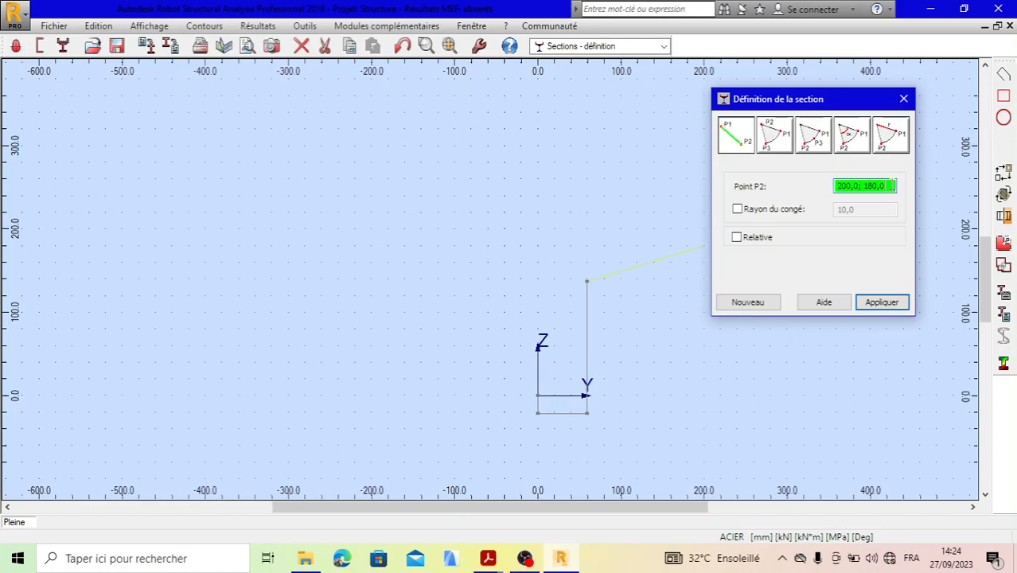
{"action": "key", "text": "BackSpace"}
{"action": "key", "text": "BackSpace"}
{"action": "key", "text": "BackSpace"}
{"action": "key", "text": "BackSpace"}
{"action": "key", "text": "BackSpace"}
{"action": "key", "text": "BackSpace"}
{"action": "key", "text": "BackSpace"}
{"action": "key", "text": "BackSpace"}
{"action": "key", "text": "BackSpace"}
{"action": "key", "text": "BackSpace"}
{"action": "type", "text": "122"}
{"action": "type", "text": ";136.5"}
{"action": "left_click", "coordinate": [879, 305]}
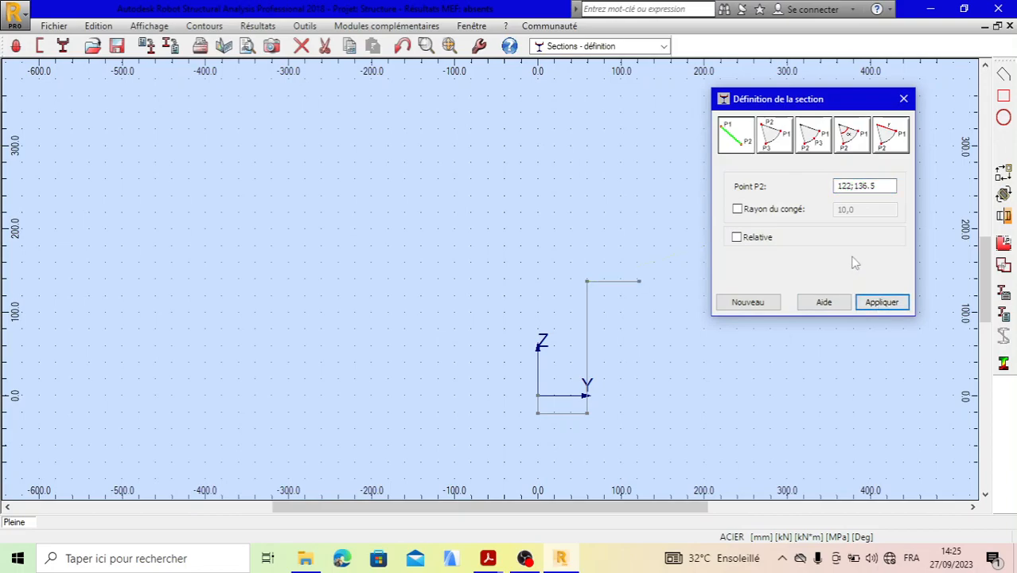
- Draw the inner edge of the upper lip down to a contour point at 122;116
{"action": "double_click", "coordinate": [881, 185]}
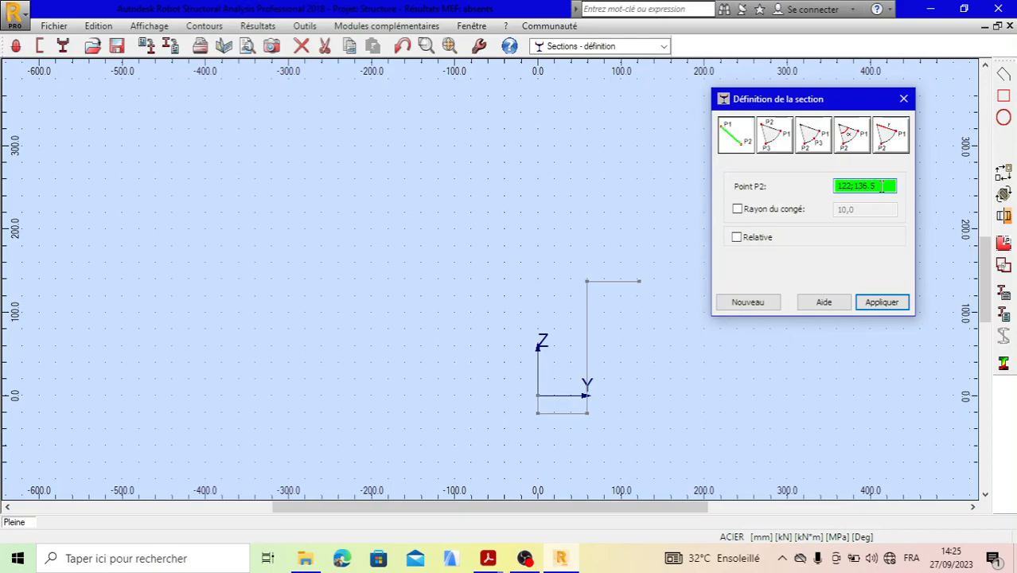
{"action": "key", "text": "BackSpace"}
{"action": "key", "text": "BackSpace"}
{"action": "key", "text": "BackSpace"}
{"action": "key", "text": "BackSpace"}
{"action": "key", "text": "BackSpace"}
{"action": "type", "text": "116"}
{"action": "left_click", "coordinate": [881, 302]}
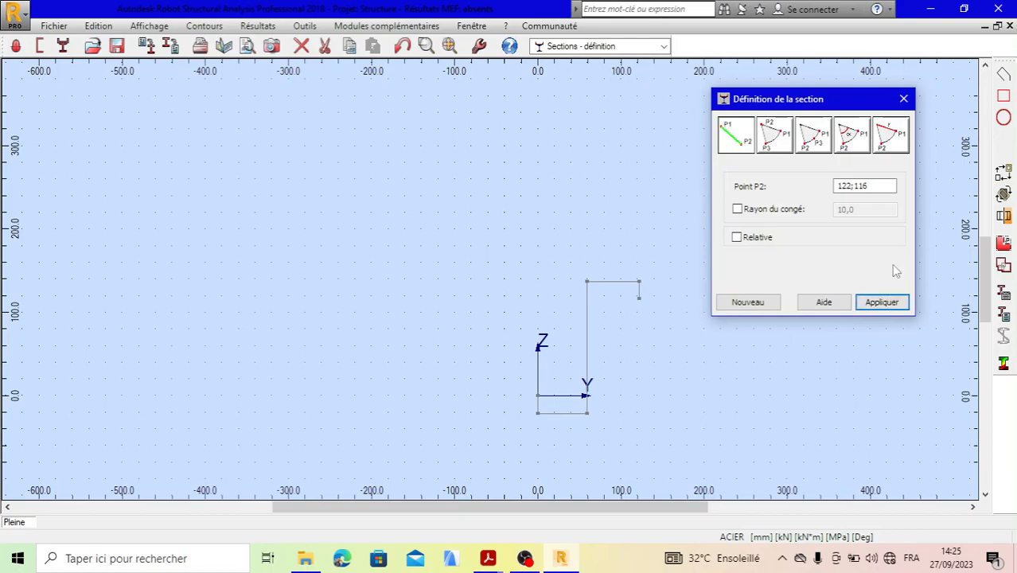
- Close off the end of the upper lip with a contour point at 123.5;116
{"action": "left_click", "coordinate": [875, 185]}
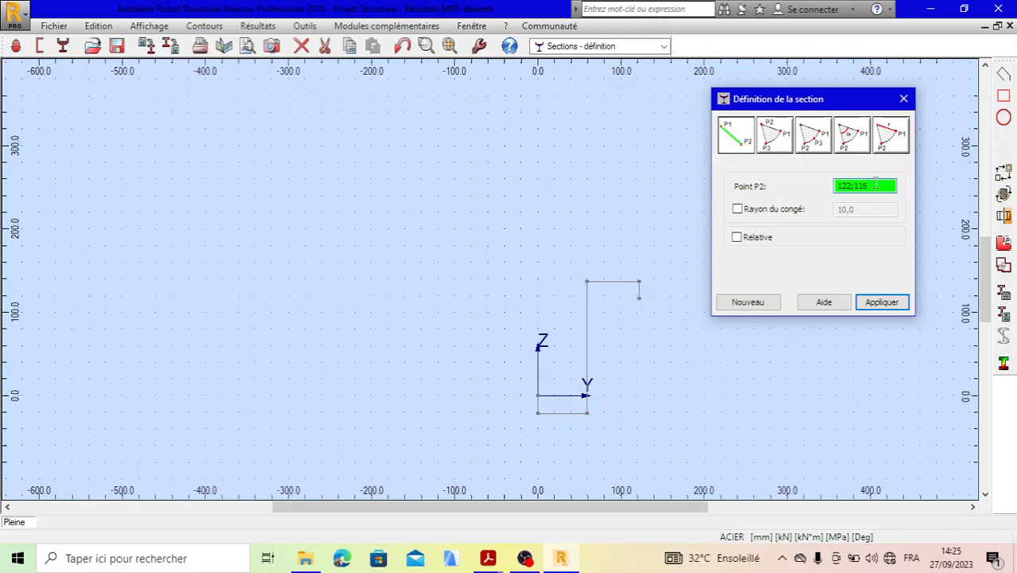
{"action": "key", "text": "BackSpace"}
{"action": "key", "text": "BackSpace"}
{"action": "key", "text": "BackSpace"}
{"action": "key", "text": "BackSpace"}
{"action": "key", "text": "BackSpace"}
{"action": "type", "text": "3;"}
{"action": "type", "text": "5"}
{"action": "type", "text": ";"}
{"action": "type", "text": "116"}
{"action": "left_click", "coordinate": [883, 304]}
- Draw the outer edge of the upper lip up to a contour point at 123.5;138
{"action": "scroll", "coordinate": [635, 295], "scroll_direction": "up", "scroll_amount": 8}
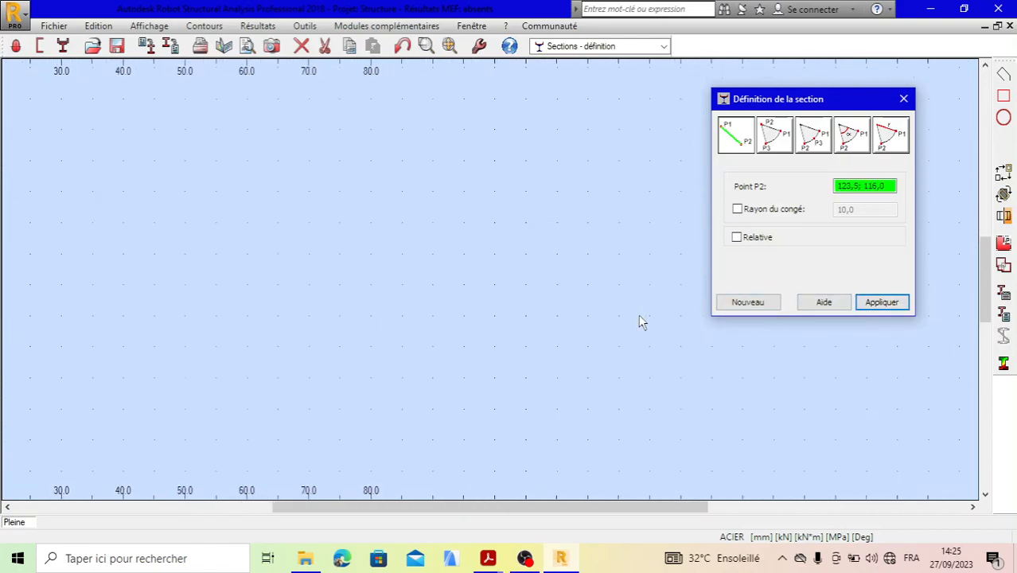
{"action": "scroll", "coordinate": [620, 240], "scroll_direction": "down", "scroll_amount": 8}
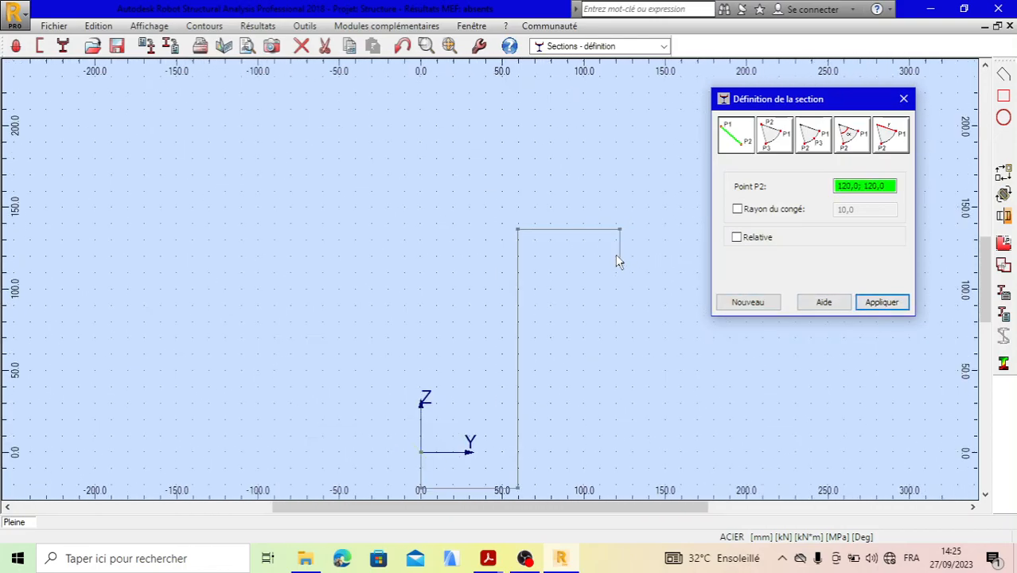
{"action": "left_click", "coordinate": [887, 186]}
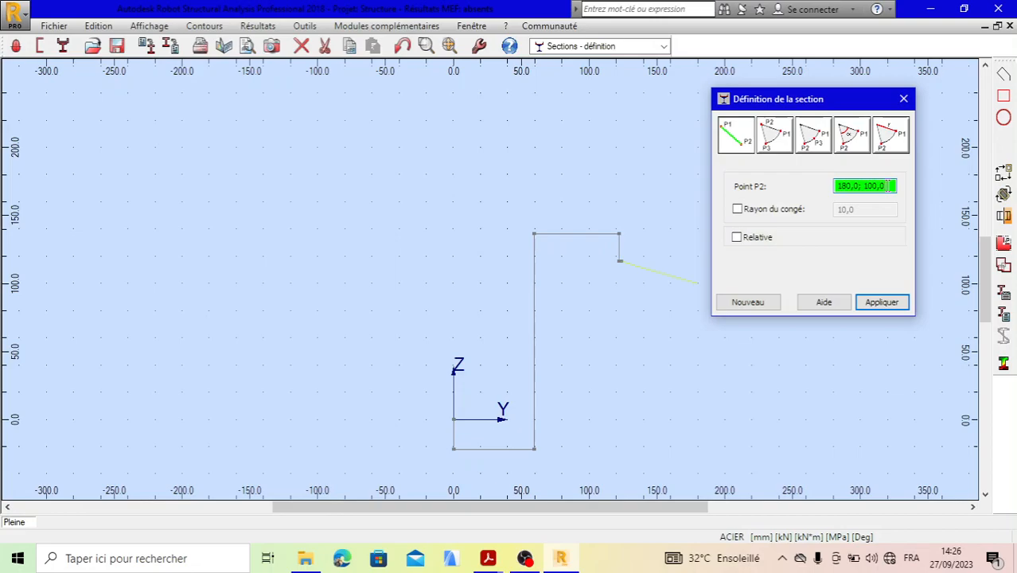
{"action": "key", "text": "BackSpace"}
{"action": "key", "text": "BackSpace"}
{"action": "key", "text": "BackSpace"}
{"action": "key", "text": "BackSpace"}
{"action": "key", "text": "BackSpace"}
{"action": "key", "text": "BackSpace"}
{"action": "key", "text": "BackSpace"}
{"action": "key", "text": "BackSpace"}
{"action": "key", "text": "BackSpace"}
{"action": "key", "text": "BackSpace"}
{"action": "key", "text": "BackSpace"}
{"action": "key", "text": "BackSpace"}
{"action": "type", "text": "123.5;138"}
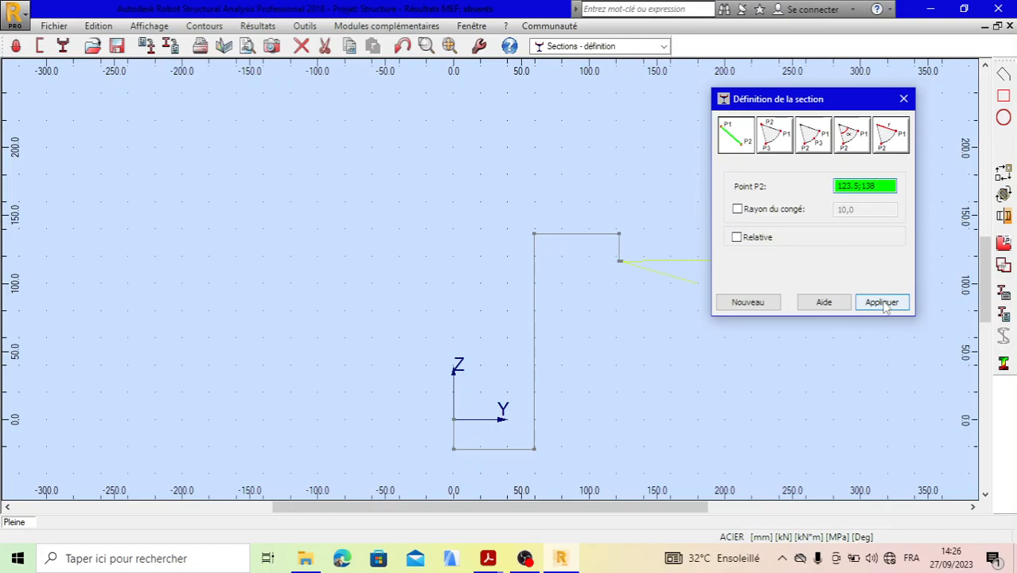
{"action": "left_click", "coordinate": [884, 303]}
- Draw the top flange's outer edge back to a contour point at 58;138
{"action": "scroll", "coordinate": [612, 246], "scroll_direction": "up", "scroll_amount": 3}
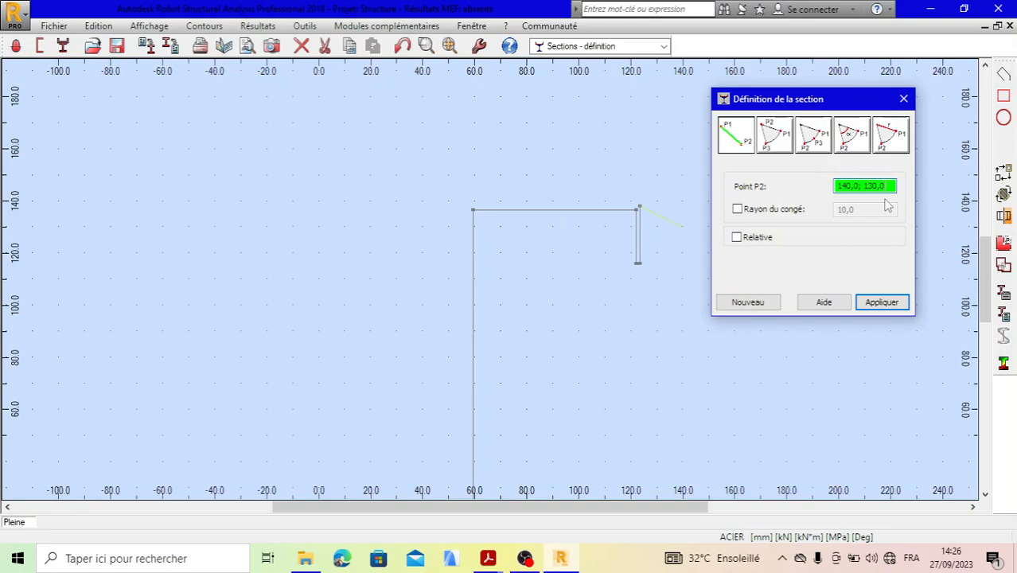
{"action": "key", "text": "BackSpace"}
{"action": "key", "text": "BackSpace"}
{"action": "key", "text": "BackSpace"}
{"action": "key", "text": "BackSpace"}
{"action": "key", "text": "BackSpace"}
{"action": "key", "text": "BackSpace"}
{"action": "key", "text": "BackSpace"}
{"action": "key", "text": "BackSpace"}
{"action": "key", "text": "BackSpace"}
{"action": "key", "text": "BackSpace"}
{"action": "key", "text": "BackSpace"}
{"action": "key", "text": "BackSpace"}
{"action": "type", "text": "58;"}
{"action": "type", "text": "138"}
{"action": "left_click", "coordinate": [882, 303]}
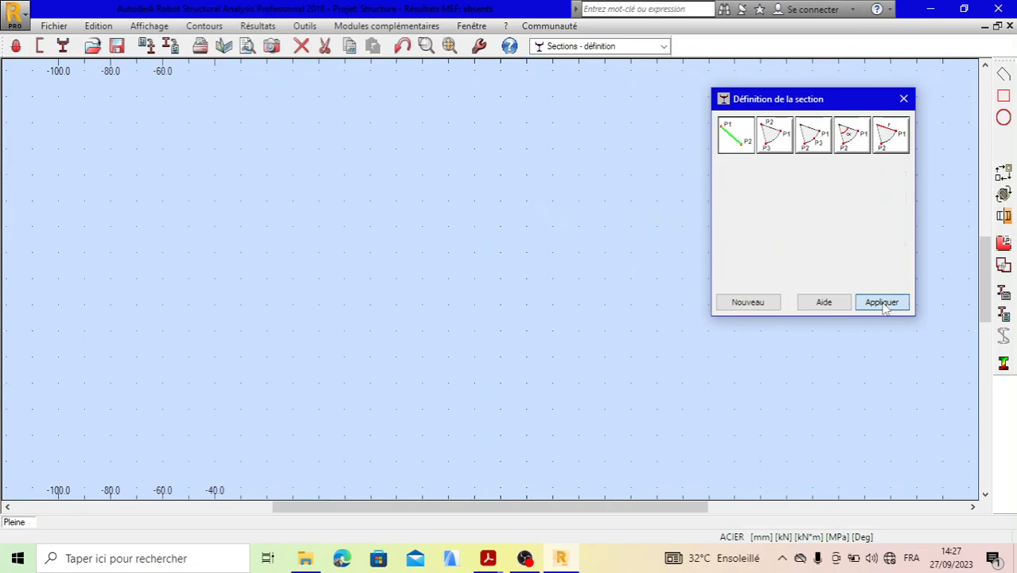
- Draw the left side of the web down to a contour point at 58;-20.5
{"action": "scroll", "coordinate": [525, 177], "scroll_direction": "up", "scroll_amount": 3}
{"action": "scroll", "coordinate": [525, 177], "scroll_direction": "down", "scroll_amount": 3}
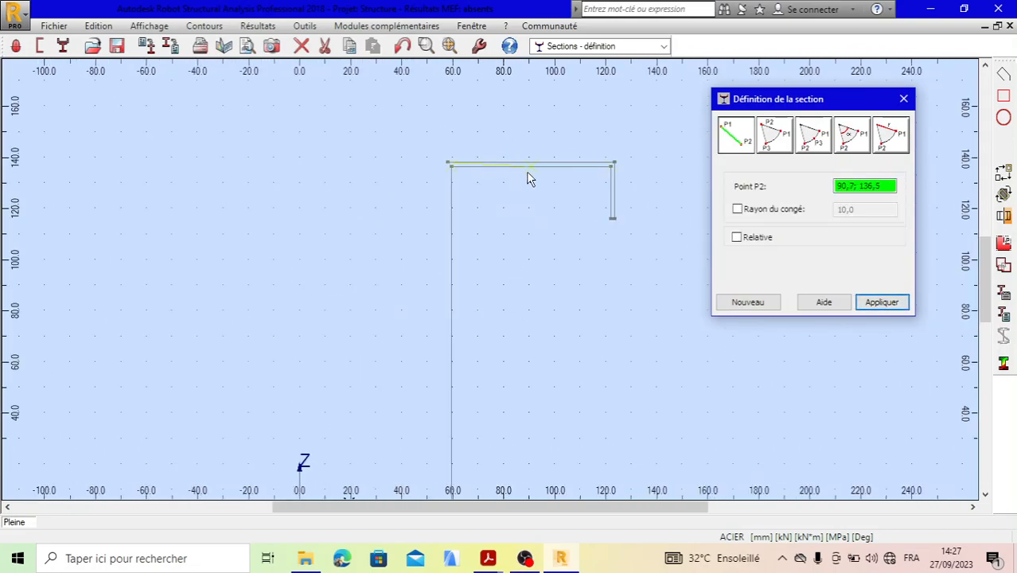
{"action": "left_click", "coordinate": [888, 185]}
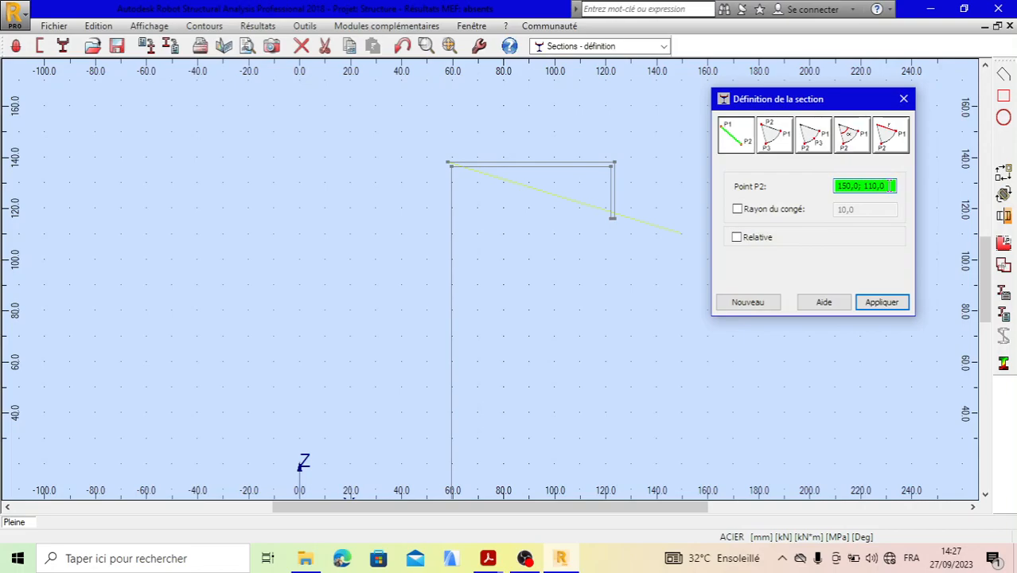
{"action": "key", "text": "BackSpace"}
{"action": "key", "text": "BackSpace"}
{"action": "key", "text": "BackSpace"}
{"action": "key", "text": "BackSpace"}
{"action": "key", "text": "BackSpace"}
{"action": "key", "text": "BackSpace"}
{"action": "key", "text": "BackSpace"}
{"action": "key", "text": "BackSpace"}
{"action": "key", "text": "BackSpace"}
{"action": "key", "text": "BackSpace"}
{"action": "key", "text": "BackSpace"}
{"action": "key", "text": "BackSpace"}
{"action": "type", "text": "58"}
{"action": "type", "text": ";"}
{"action": "type", "text": "-20"}
{"action": "type", "text": ".5"}
{"action": "left_click", "coordinate": [890, 307]}
- Draw the bottom flange's inner edge to a contour point at 1.5;-20.5
{"action": "scroll", "coordinate": [517, 386], "scroll_direction": "down", "scroll_amount": 2}
{"action": "scroll", "coordinate": [526, 386], "scroll_direction": "up", "scroll_amount": 3}
{"action": "scroll", "coordinate": [547, 341], "scroll_direction": "up", "scroll_amount": 1}
{"action": "scroll", "coordinate": [541, 338], "scroll_direction": "up", "scroll_amount": 1}
{"action": "scroll", "coordinate": [538, 338], "scroll_direction": "down", "scroll_amount": 3}
{"action": "left_click", "coordinate": [885, 185]}
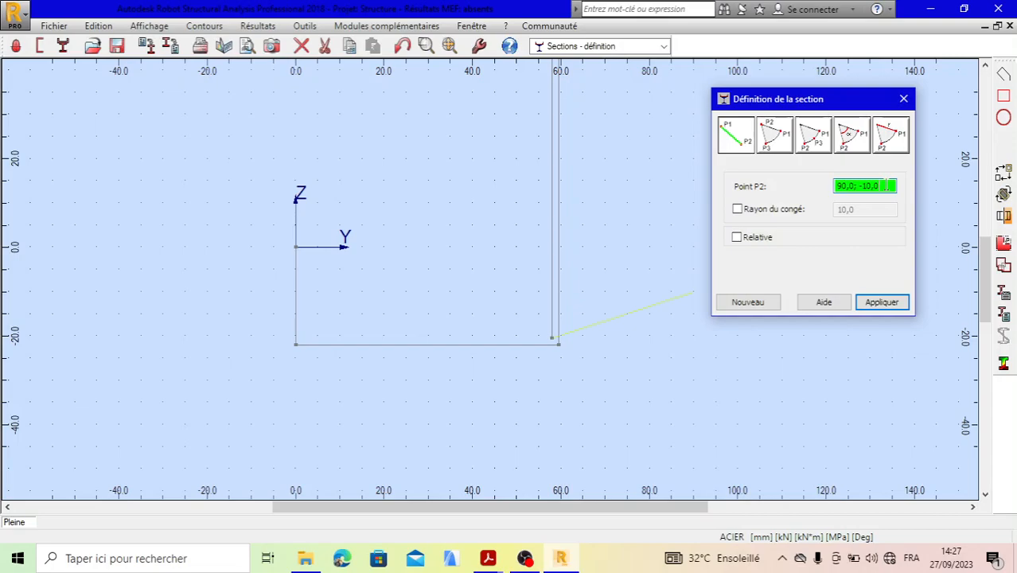
{"action": "key", "text": "BackSpace"}
{"action": "key", "text": "BackSpace"}
{"action": "key", "text": "BackSpace"}
{"action": "key", "text": "BackSpace"}
{"action": "key", "text": "BackSpace"}
{"action": "key", "text": "BackSpace"}
{"action": "key", "text": "BackSpace"}
{"action": "key", "text": "BackSpace"}
{"action": "key", "text": "BackSpace"}
{"action": "key", "text": "BackSpace"}
{"action": "key", "text": "BackSpace"}
{"action": "type", "text": "1.5;20"}
{"action": "key", "text": "BackSpace"}
{"action": "key", "text": "BackSpace"}
{"action": "type", "text": "-20.5"}
{"action": "left_click", "coordinate": [881, 303]}
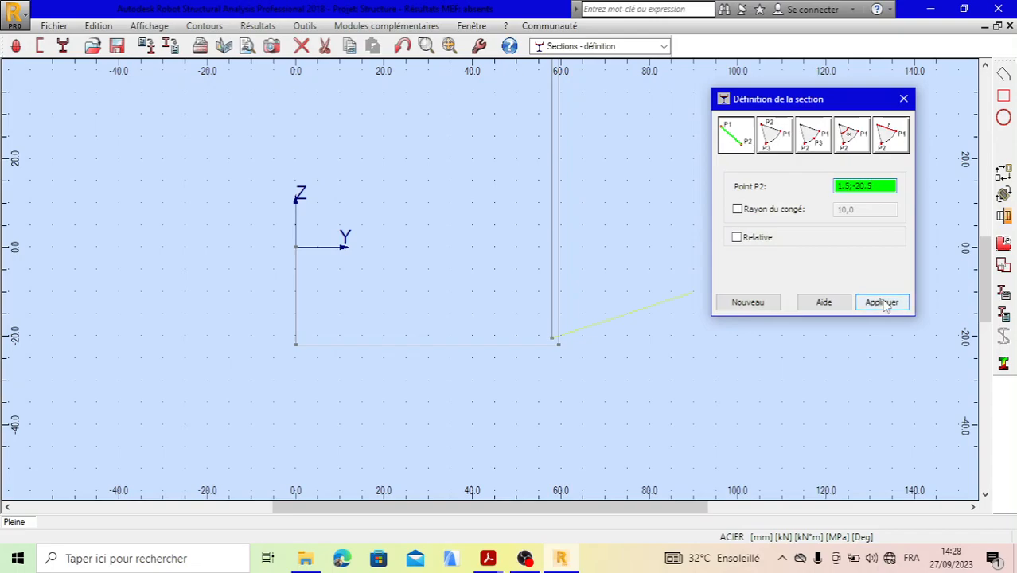
- Draw the inner edge of the lower lip up to a contour point at 1.5;0
{"action": "left_click", "coordinate": [882, 186]}
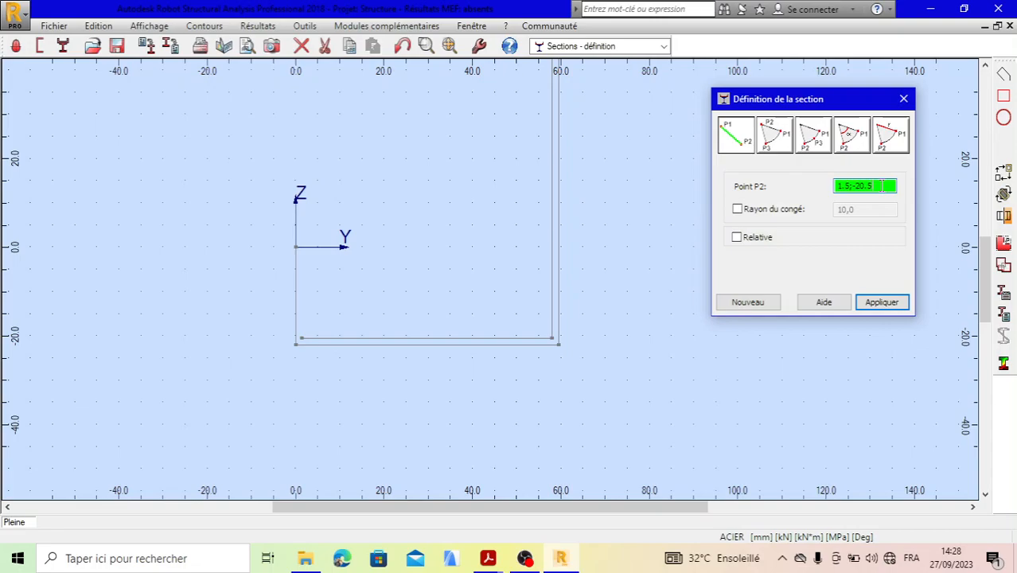
{"action": "key", "text": "BackSpace"}
{"action": "key", "text": "BackSpace"}
{"action": "key", "text": "BackSpace"}
{"action": "key", "text": "BackSpace"}
{"action": "key", "text": "BackSpace"}
{"action": "key", "text": "BackSpace"}
{"action": "key", "text": "BackSpace"}
{"action": "key", "text": "BackSpace"}
{"action": "key", "text": "BackSpace"}
{"action": "type", "text": "-"}
{"action": "key", "text": "BackSpace"}
{"action": "type", "text": "1.5;0"}
{"action": "left_click", "coordinate": [883, 303]}
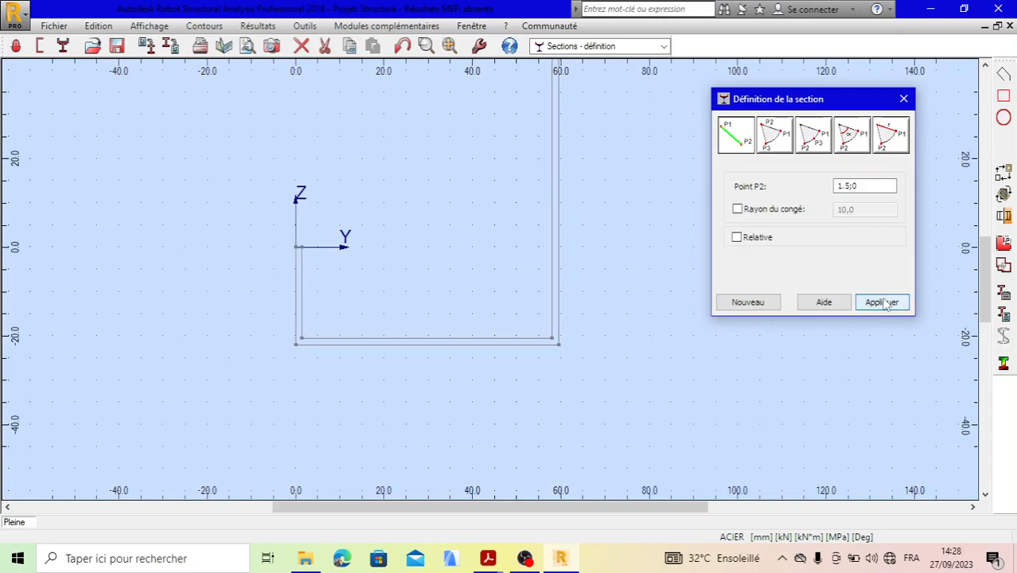
- Close the Z contour by drawing its last edge back to the start point 0;0, and finish the section definition
{"action": "left_click", "coordinate": [875, 185]}
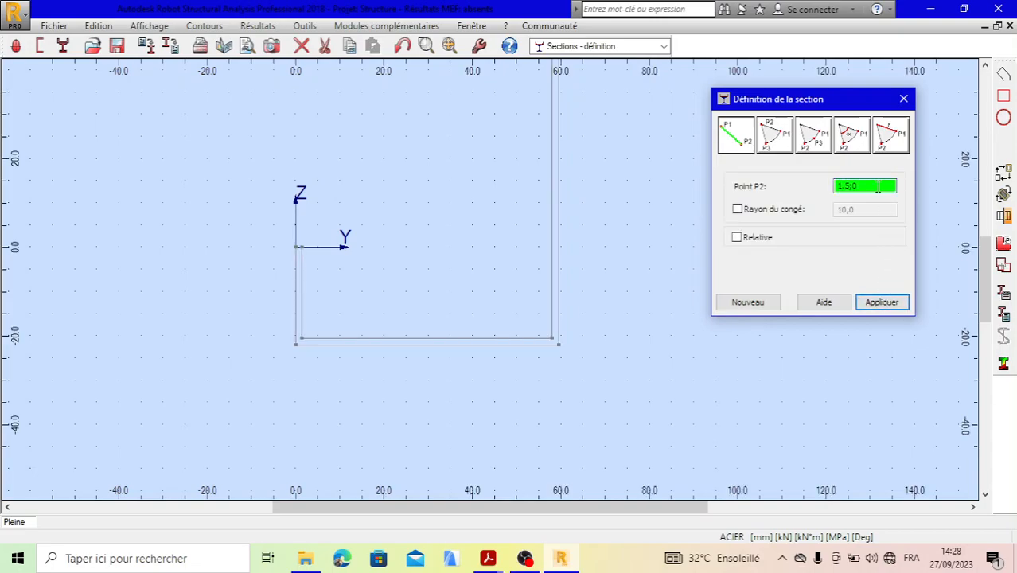
{"action": "key", "text": "BackSpace"}
{"action": "type", "text": "0;0"}
{"action": "left_click", "coordinate": [889, 303]}
{"action": "scroll", "coordinate": [628, 316], "scroll_direction": "down", "scroll_amount": 3}
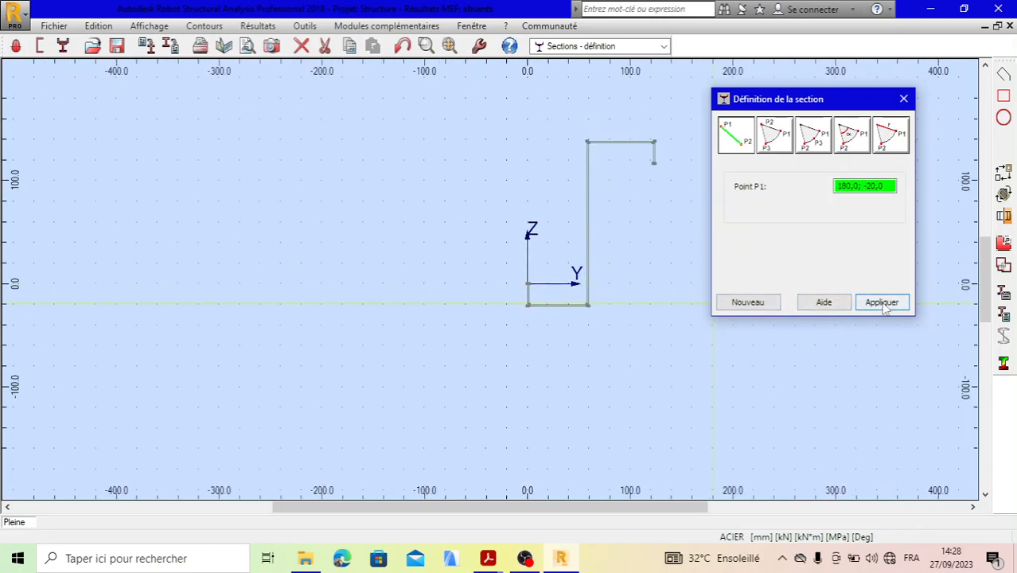
{"action": "left_click", "coordinate": [904, 99]}
- Examine the closed Z contour along its web, flanges and lips
{"action": "scroll", "coordinate": [647, 223], "scroll_direction": "up", "scroll_amount": 4}
{"action": "scroll", "coordinate": [572, 227], "scroll_direction": "down", "scroll_amount": 3}
{"action": "scroll", "coordinate": [526, 160], "scroll_direction": "up", "scroll_amount": 4}
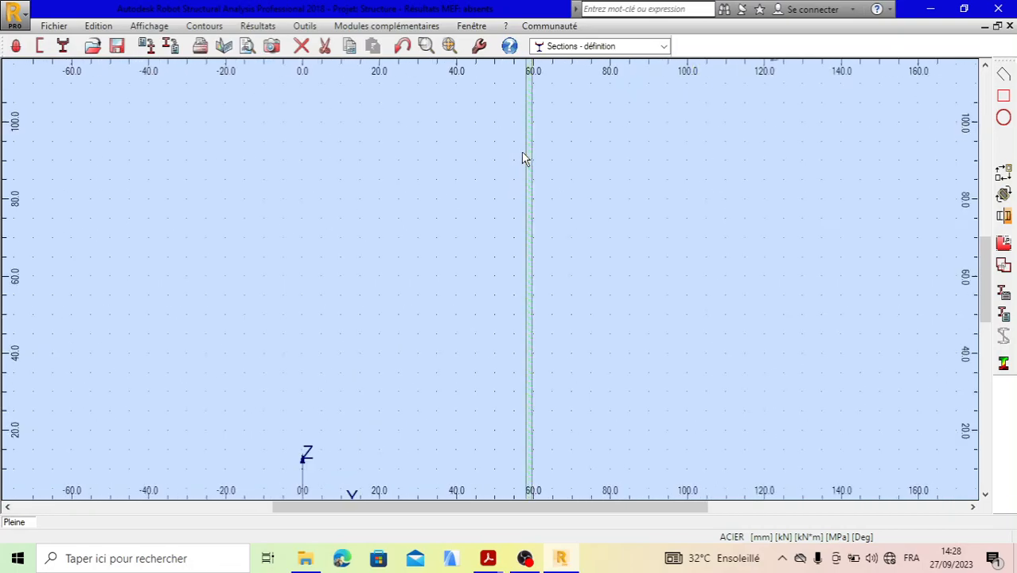
{"action": "scroll", "coordinate": [533, 242], "scroll_direction": "down", "scroll_amount": 4}
{"action": "scroll", "coordinate": [525, 283], "scroll_direction": "up", "scroll_amount": 4}
{"action": "scroll", "coordinate": [538, 280], "scroll_direction": "down", "scroll_amount": 5}
{"action": "scroll", "coordinate": [540, 283], "scroll_direction": "up", "scroll_amount": 2}
{"action": "scroll", "coordinate": [539, 288], "scroll_direction": "down", "scroll_amount": 3}
{"action": "scroll", "coordinate": [539, 315], "scroll_direction": "up", "scroll_amount": 2}
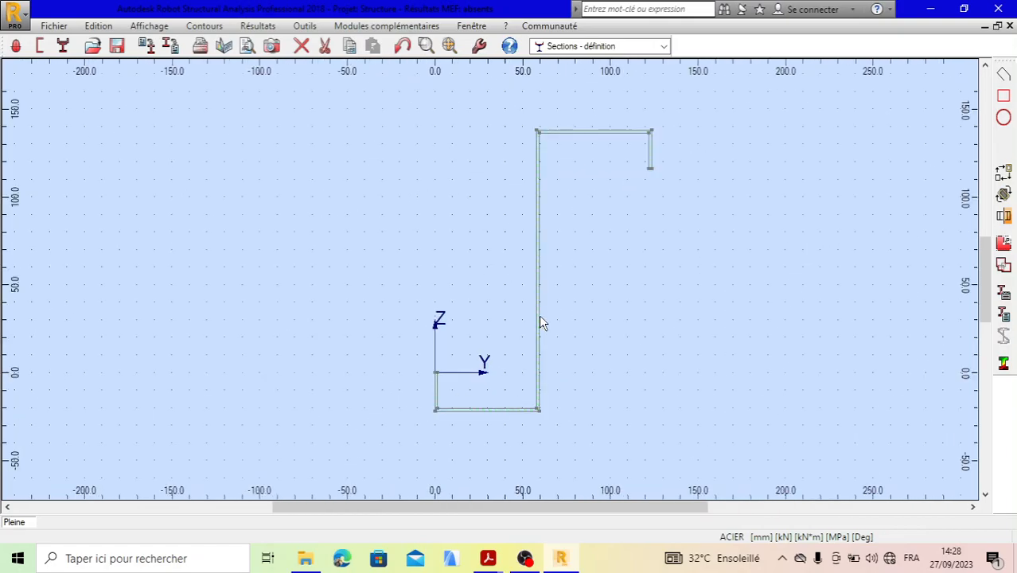
{"action": "scroll", "coordinate": [474, 340], "scroll_direction": "down", "scroll_amount": 1}
{"action": "scroll", "coordinate": [531, 314], "scroll_direction": "up", "scroll_amount": 2}
{"action": "scroll", "coordinate": [531, 310], "scroll_direction": "down", "scroll_amount": 1}
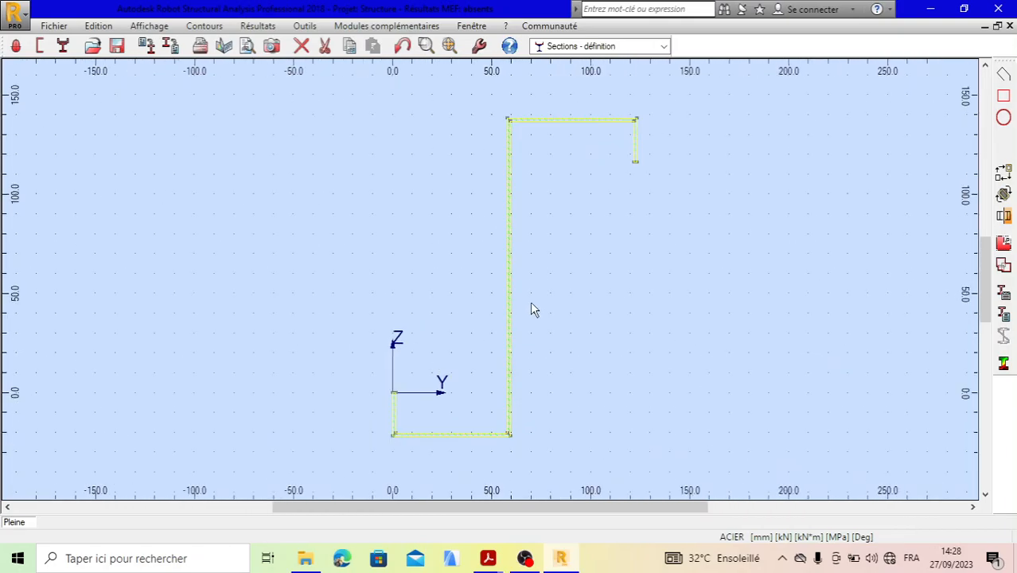
- Calculate the section's geometric properties and review the general, principal-axis and central-axis results
{"action": "left_click", "coordinate": [1003, 293]}
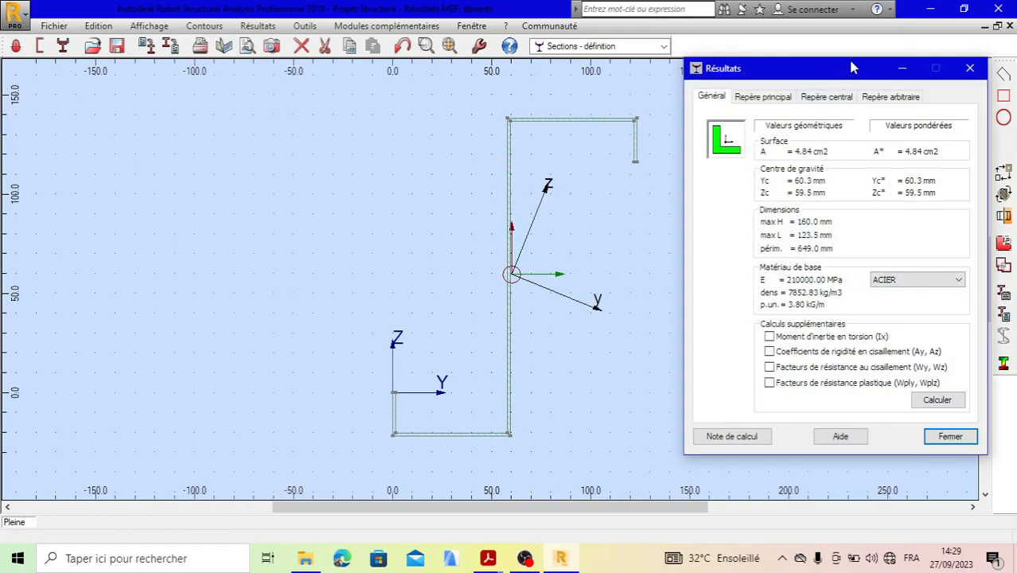
{"action": "left_click_drag", "start_coordinate": [852, 67], "coordinate": [812, 73]}
{"action": "scroll", "coordinate": [430, 175], "scroll_direction": "down", "scroll_amount": 4}
{"action": "scroll", "coordinate": [573, 189], "scroll_direction": "up", "scroll_amount": 4}
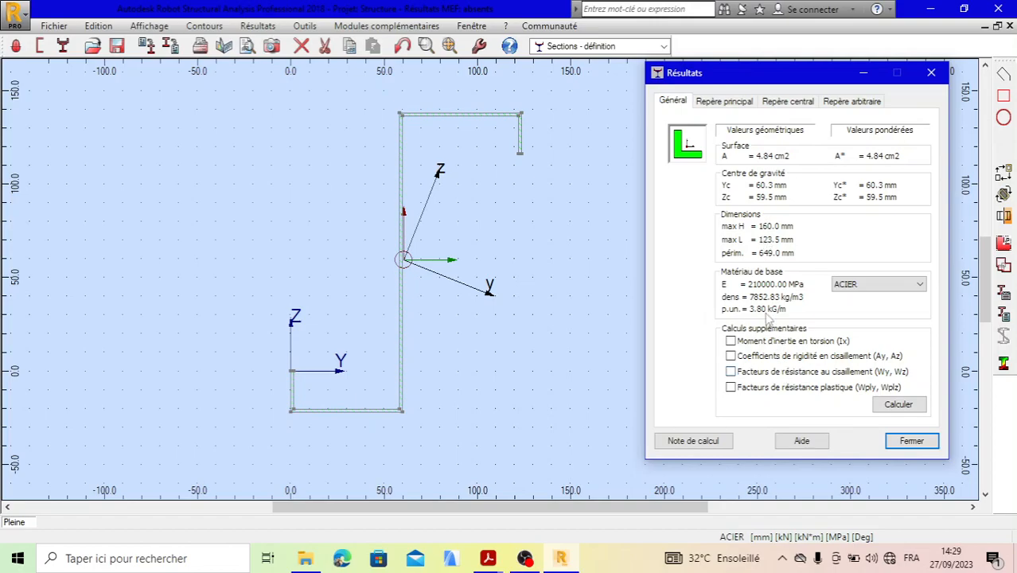
{"action": "left_click", "coordinate": [727, 105]}
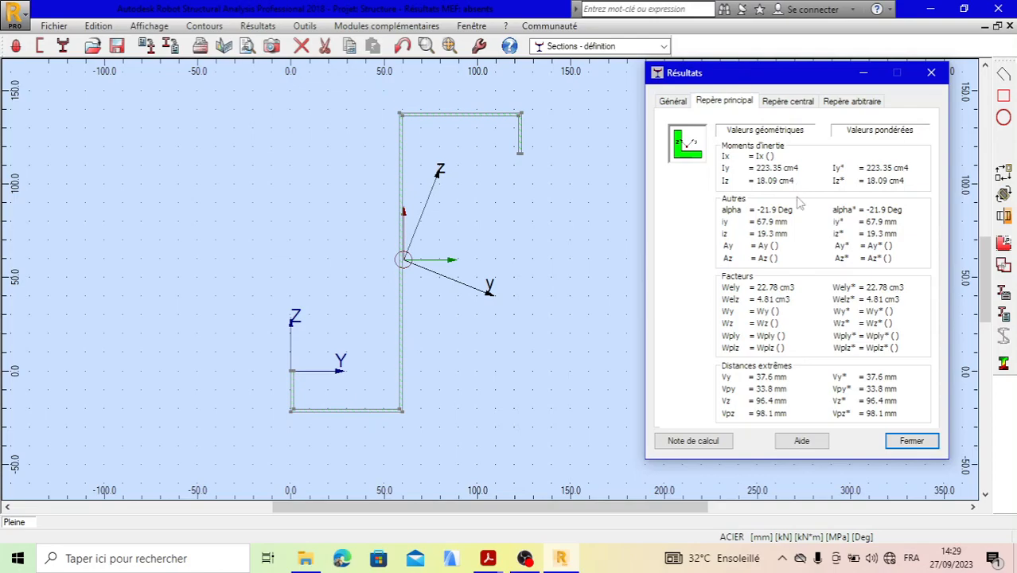
{"action": "left_click", "coordinate": [788, 102]}
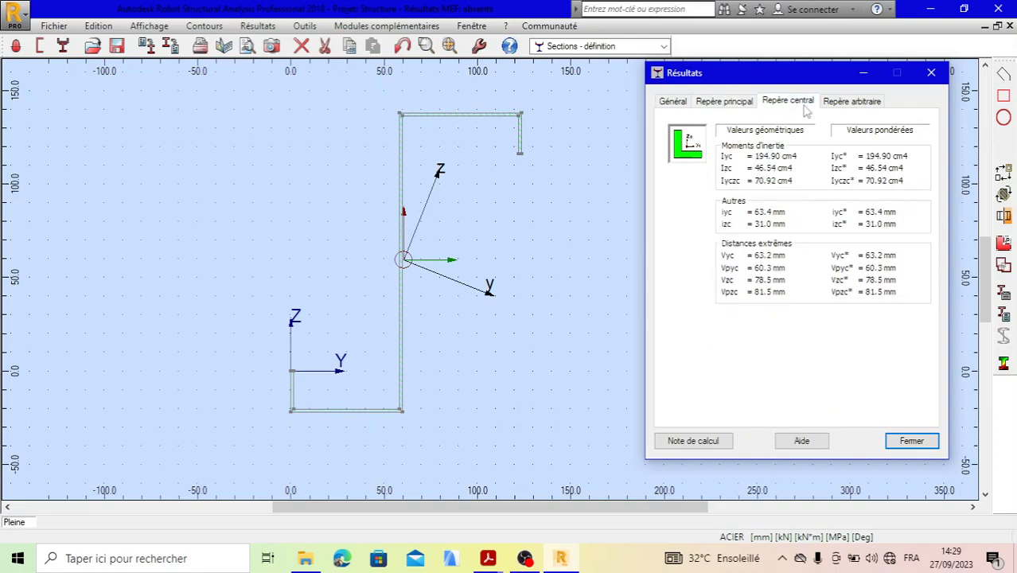
{"action": "left_click", "coordinate": [719, 103]}
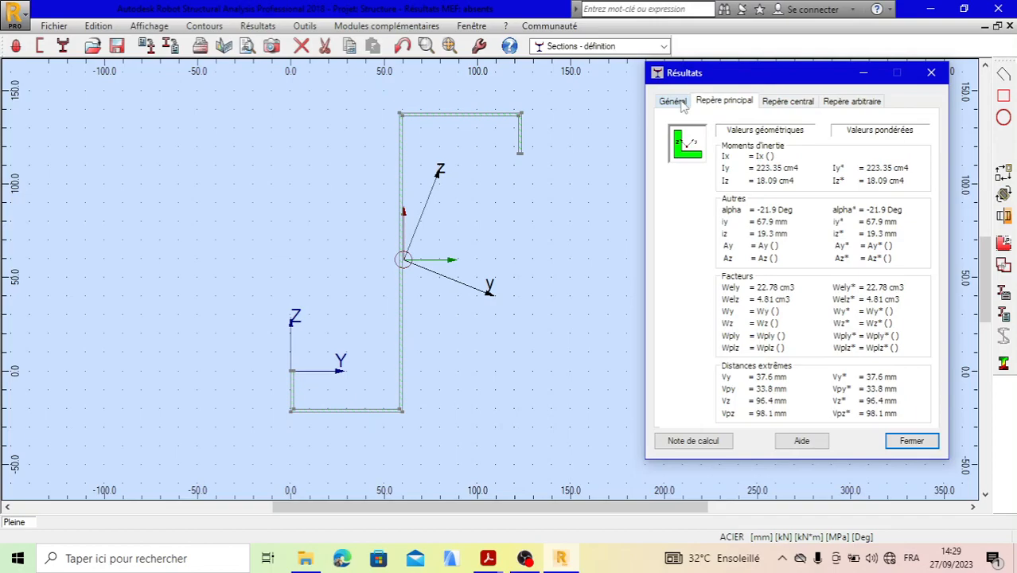
{"action": "left_click", "coordinate": [673, 102]}
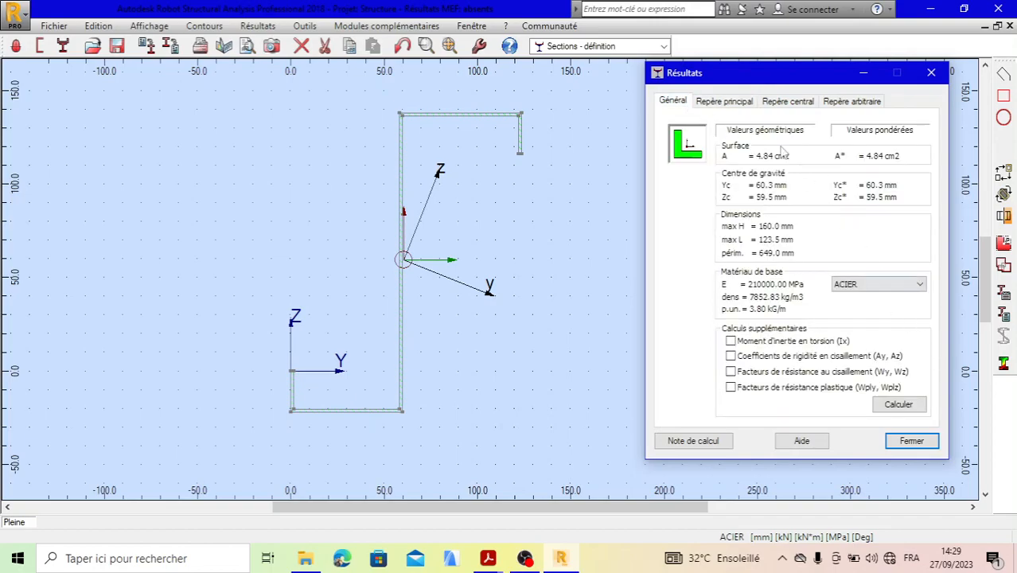
{"action": "left_click", "coordinate": [740, 108]}
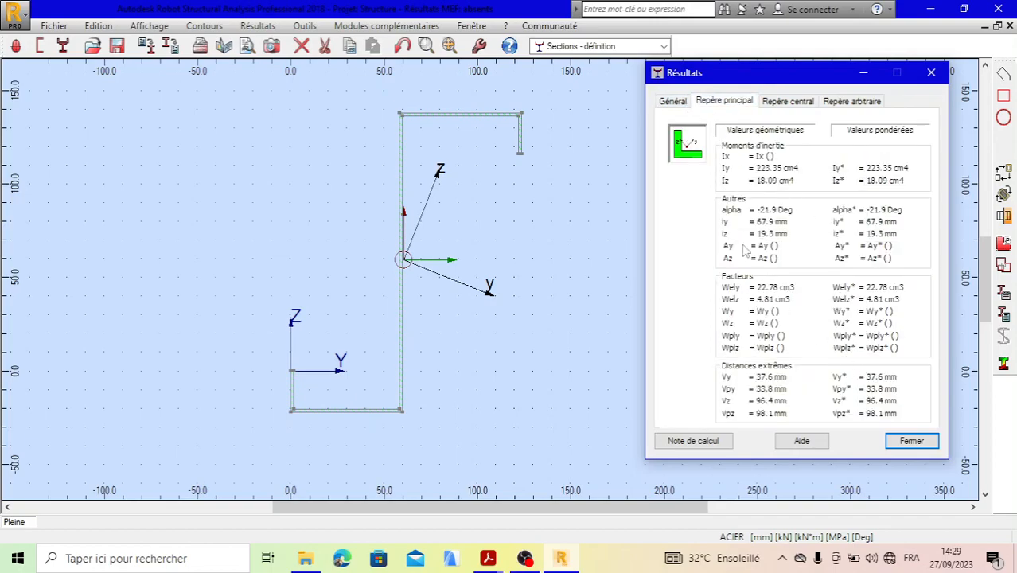
- Calculate the additional shear rigidity coefficients (Ay, Az) and shear resistance factors (Wy, Wz) for the section
{"action": "left_click", "coordinate": [675, 103]}
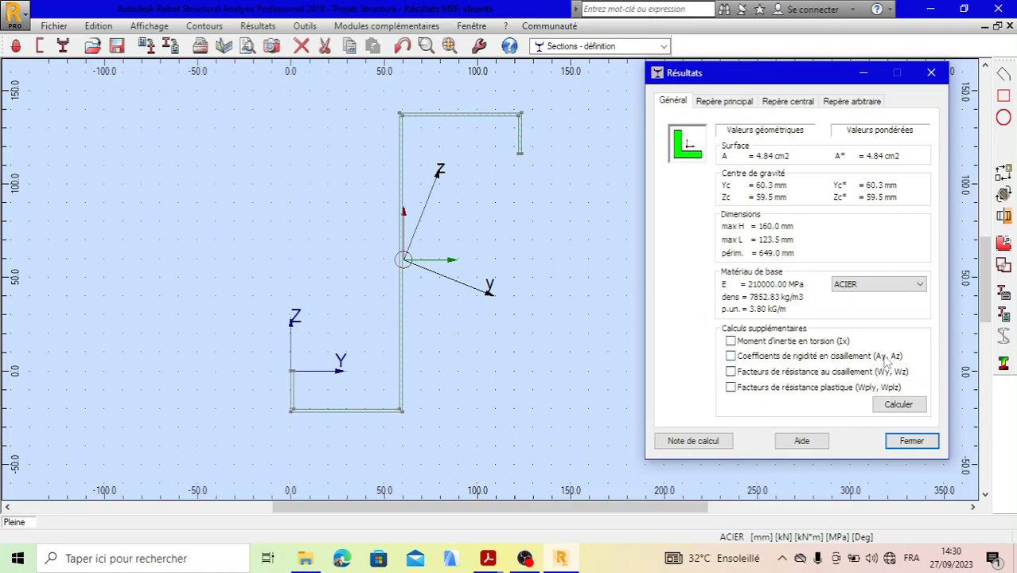
{"action": "left_click", "coordinate": [730, 356]}
{"action": "left_click", "coordinate": [731, 371]}
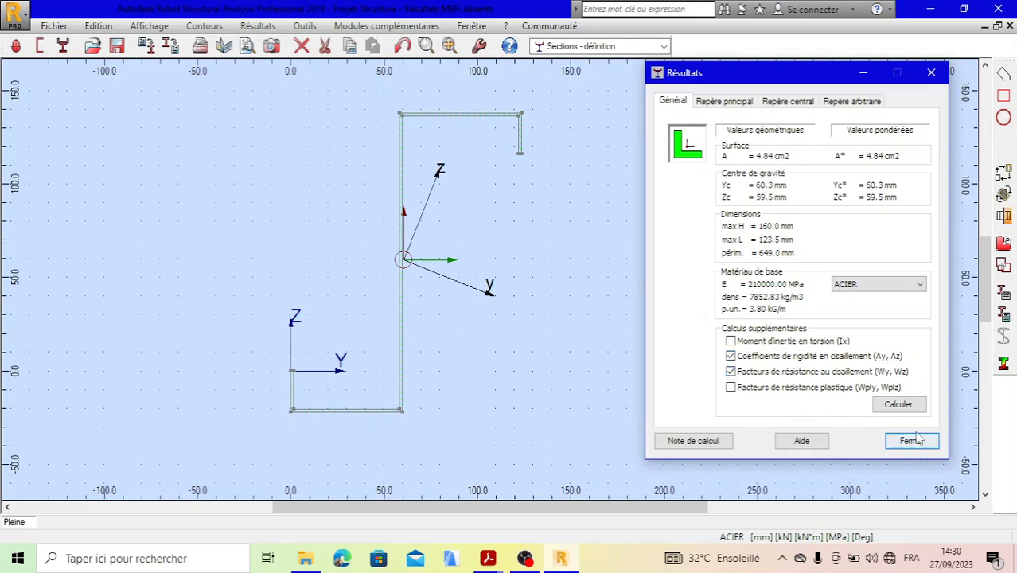
{"action": "left_click", "coordinate": [897, 404]}
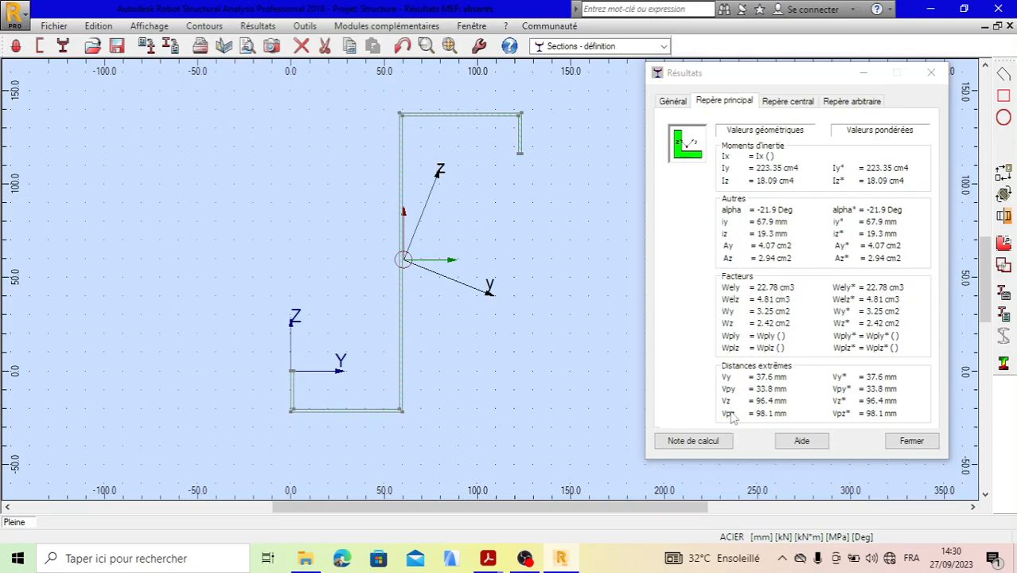
- Generate the section's calculation note, read it through to the arbitrary-axis results, and close the note and the results
{"action": "left_click", "coordinate": [712, 443]}
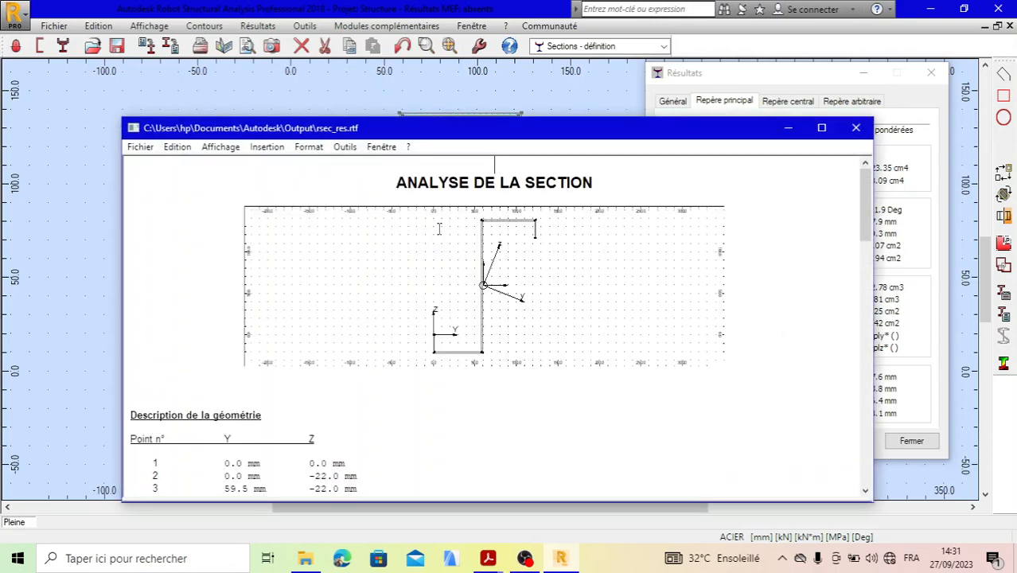
{"action": "scroll", "coordinate": [440, 238], "scroll_direction": "down", "scroll_amount": 8}
{"action": "scroll", "coordinate": [442, 245], "scroll_direction": "up", "scroll_amount": 7}
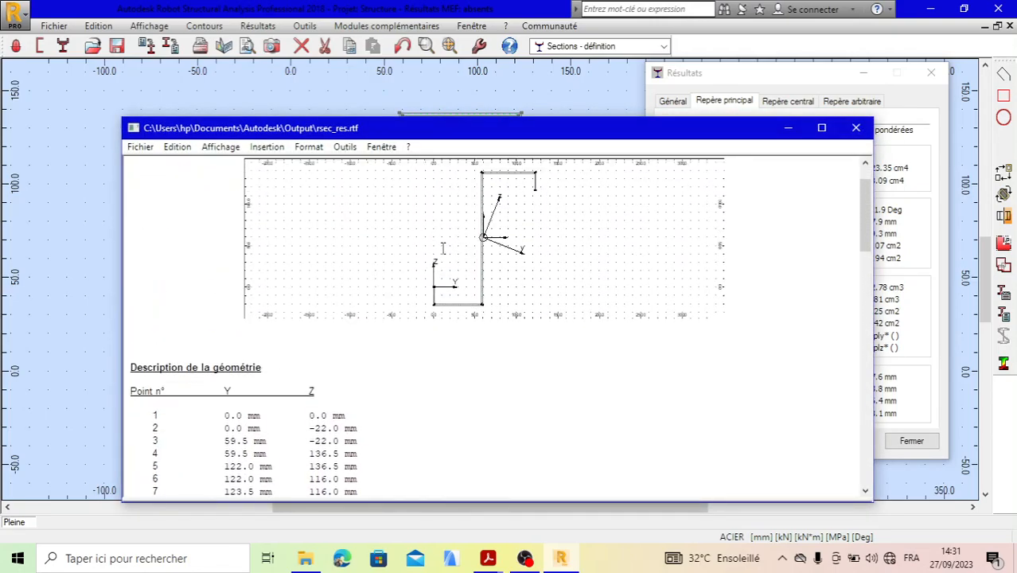
{"action": "scroll", "coordinate": [443, 245], "scroll_direction": "down", "scroll_amount": 10}
{"action": "scroll", "coordinate": [350, 245], "scroll_direction": "up", "scroll_amount": 3}
{"action": "scroll", "coordinate": [348, 245], "scroll_direction": "down", "scroll_amount": 7}
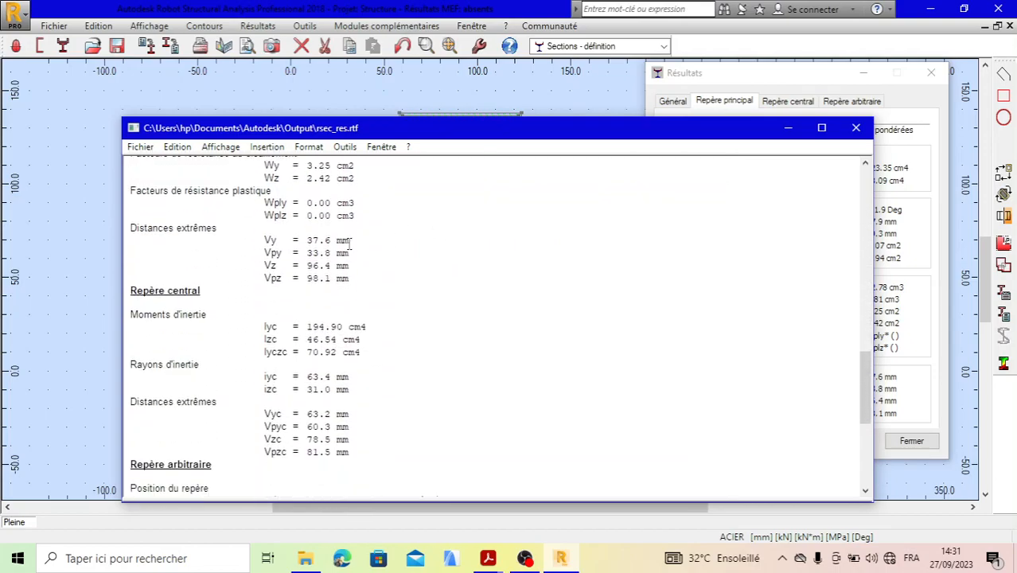
{"action": "scroll", "coordinate": [349, 245], "scroll_direction": "down", "scroll_amount": 5}
{"action": "scroll", "coordinate": [348, 244], "scroll_direction": "down", "scroll_amount": 3}
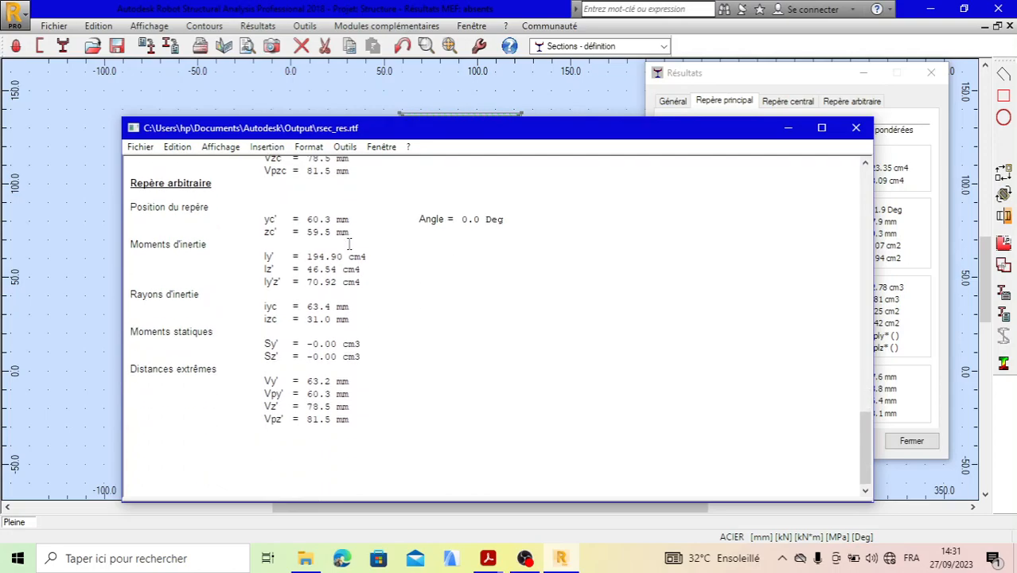
{"action": "scroll", "coordinate": [349, 245], "scroll_direction": "up", "scroll_amount": 20}
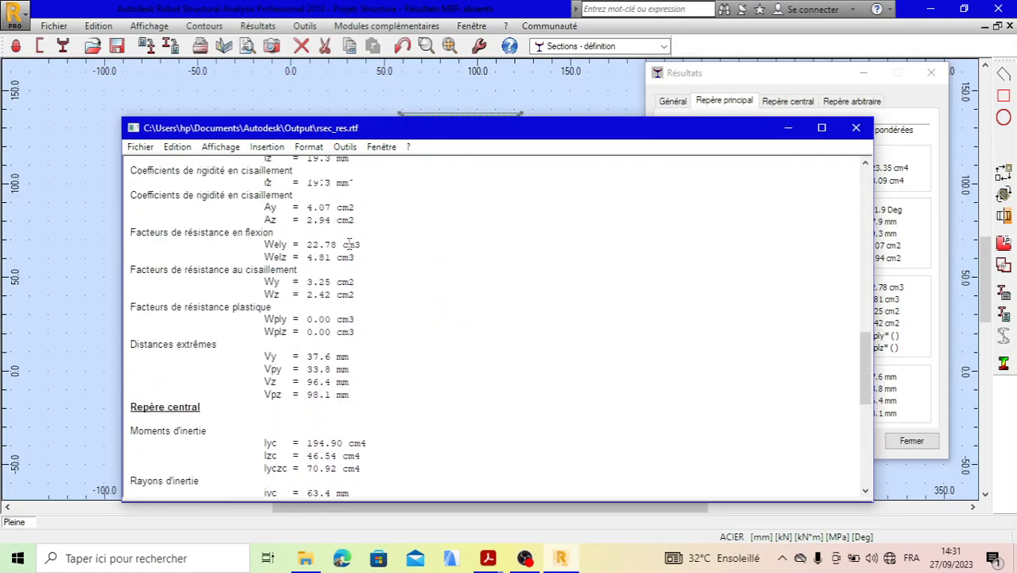
{"action": "scroll", "coordinate": [350, 237], "scroll_direction": "up", "scroll_amount": 4}
{"action": "scroll", "coordinate": [354, 238], "scroll_direction": "down", "scroll_amount": 20}
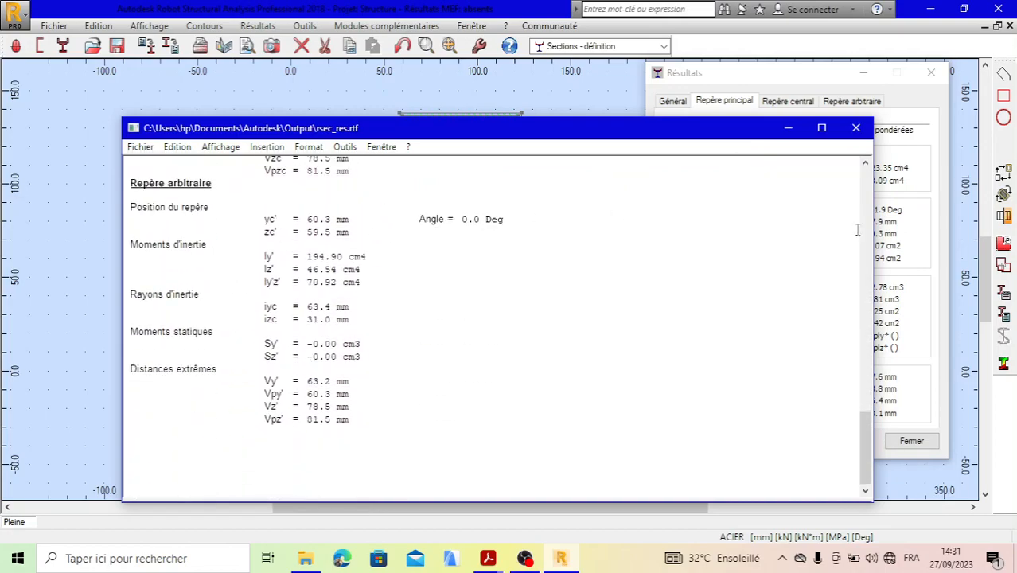
{"action": "left_click", "coordinate": [856, 130]}
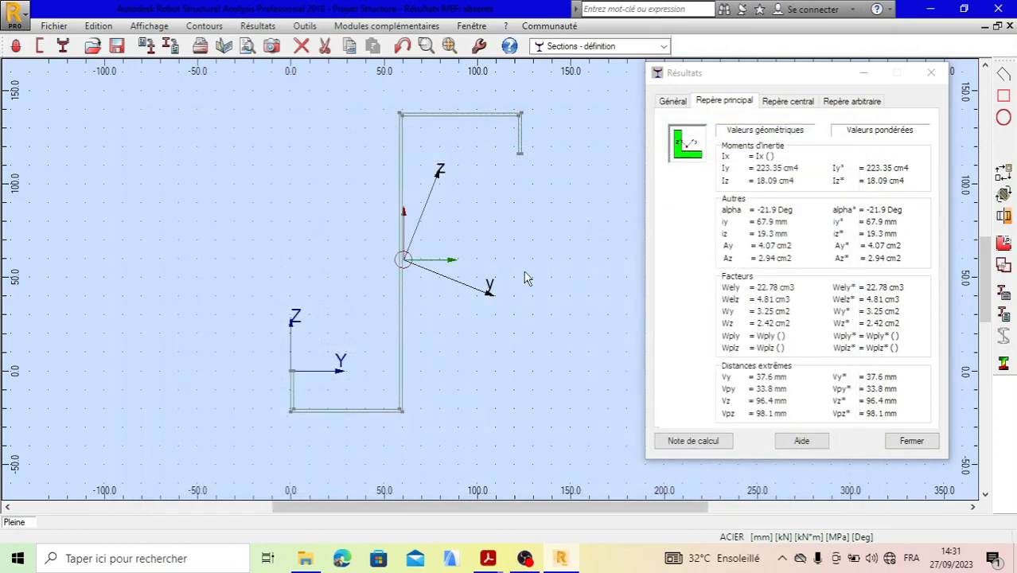
{"action": "left_click", "coordinate": [911, 440]}
- Select the Z contour and start saving it to the Utilisateur catalogue under the name Z160
{"action": "scroll", "coordinate": [505, 265], "scroll_direction": "up", "scroll_amount": 1}
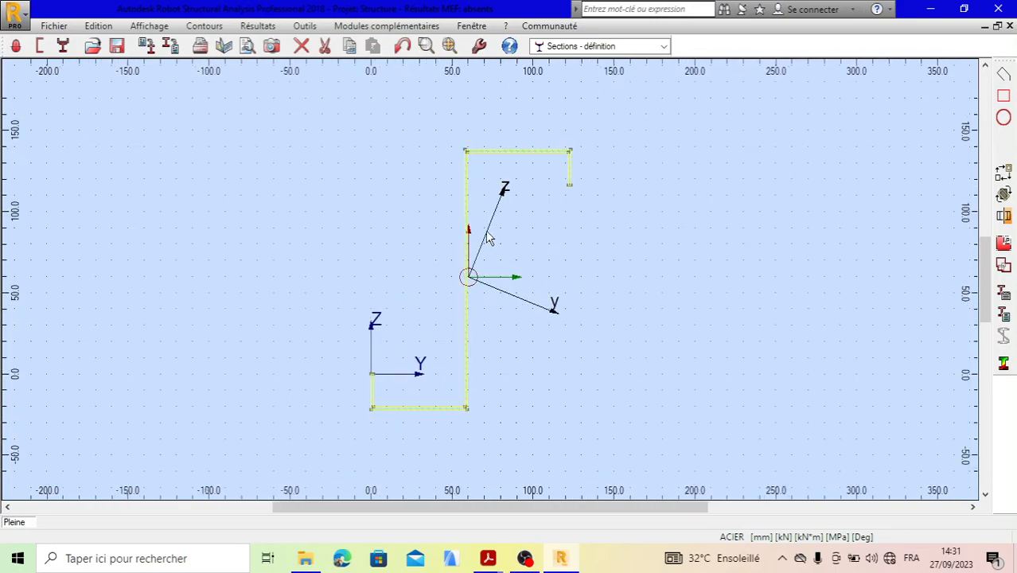
{"action": "left_click", "coordinate": [467, 155]}
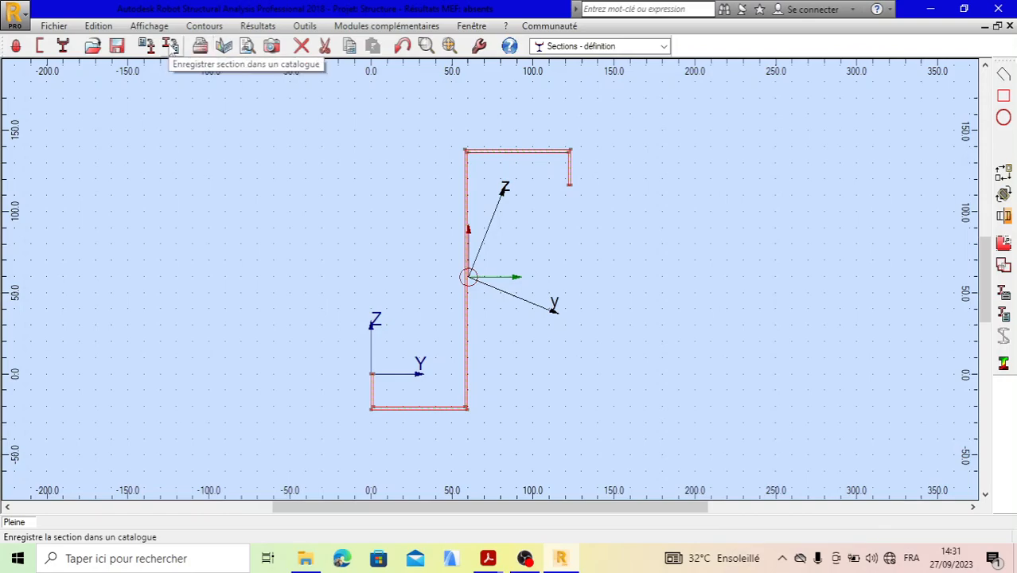
{"action": "left_click", "coordinate": [171, 47]}
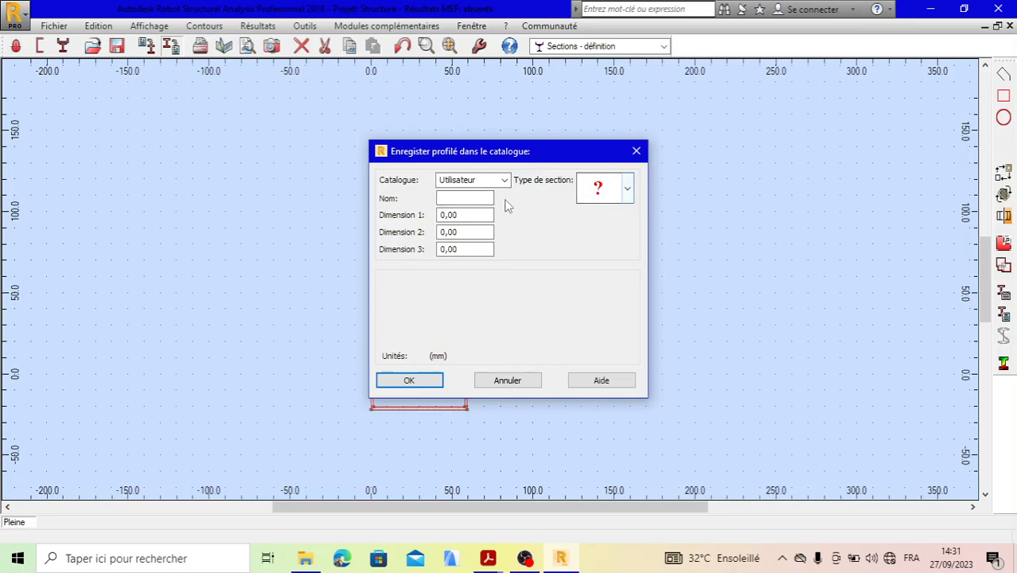
{"action": "left_click", "coordinate": [450, 198]}
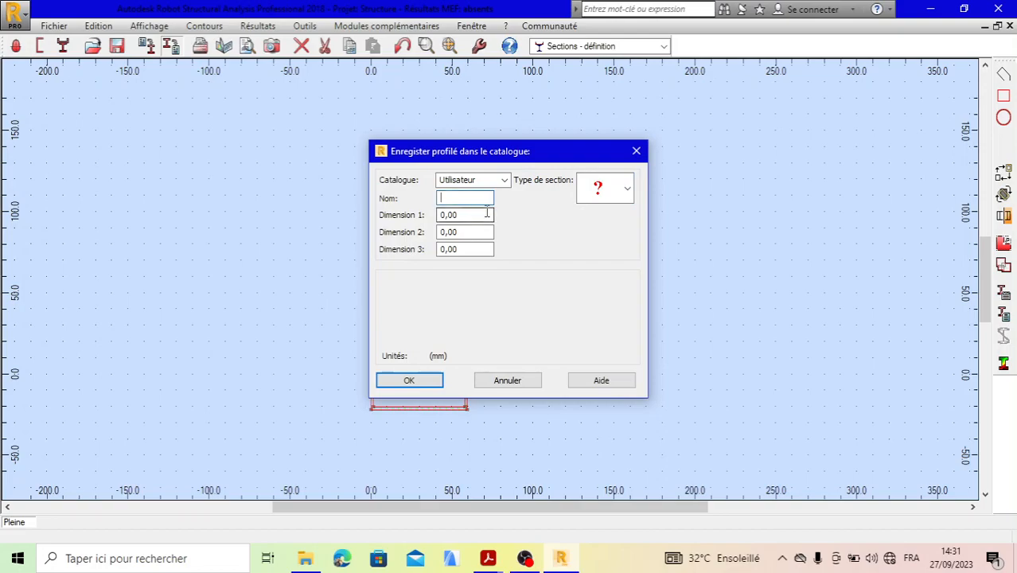
{"action": "type", "text": "t"}
{"action": "key", "text": "BackSpace"}
{"action": "type", "text": "Z160"}
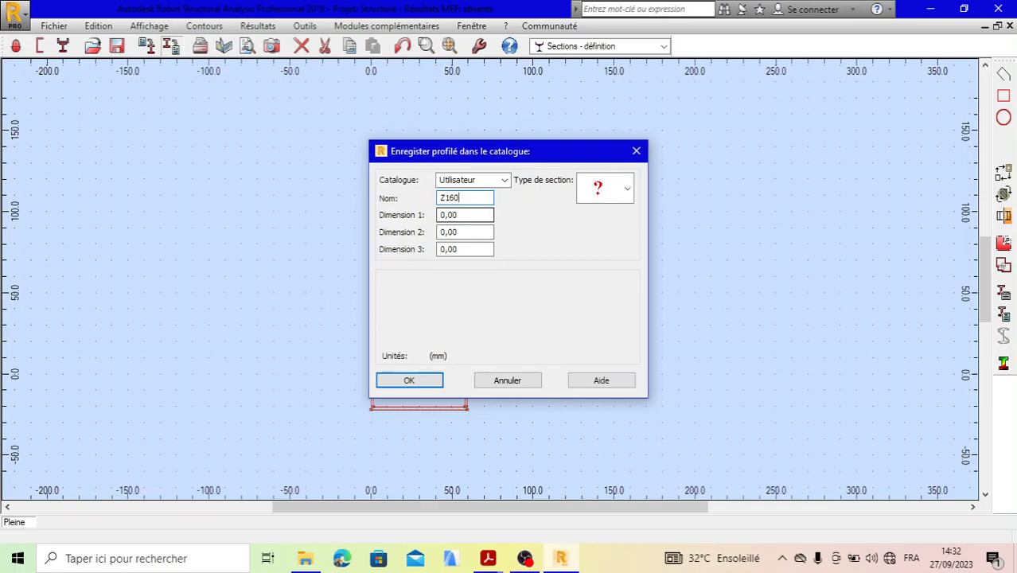
- Set Dimension 1 of the catalogue profile to 160 mm
{"action": "left_click", "coordinate": [470, 215]}
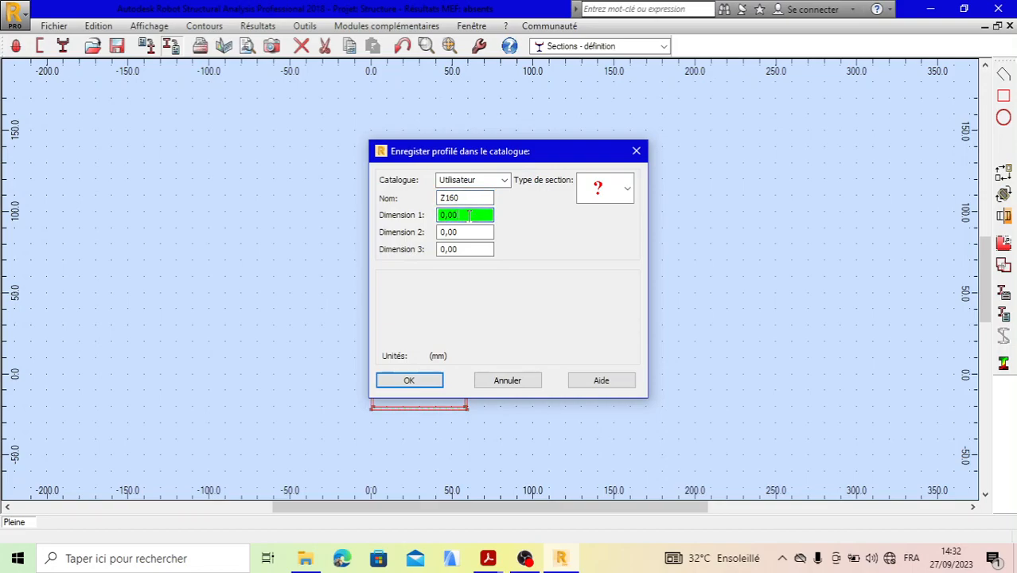
{"action": "key", "text": "BackSpace"}
{"action": "key", "text": "BackSpace"}
{"action": "key", "text": "BackSpace"}
{"action": "key", "text": "BackSpace"}
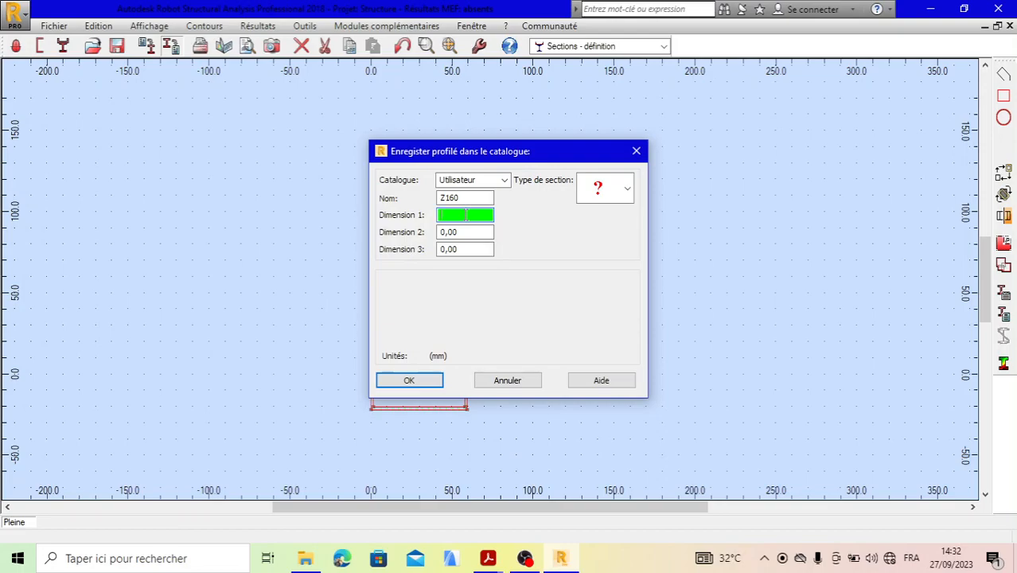
{"action": "type", "text": "16"}
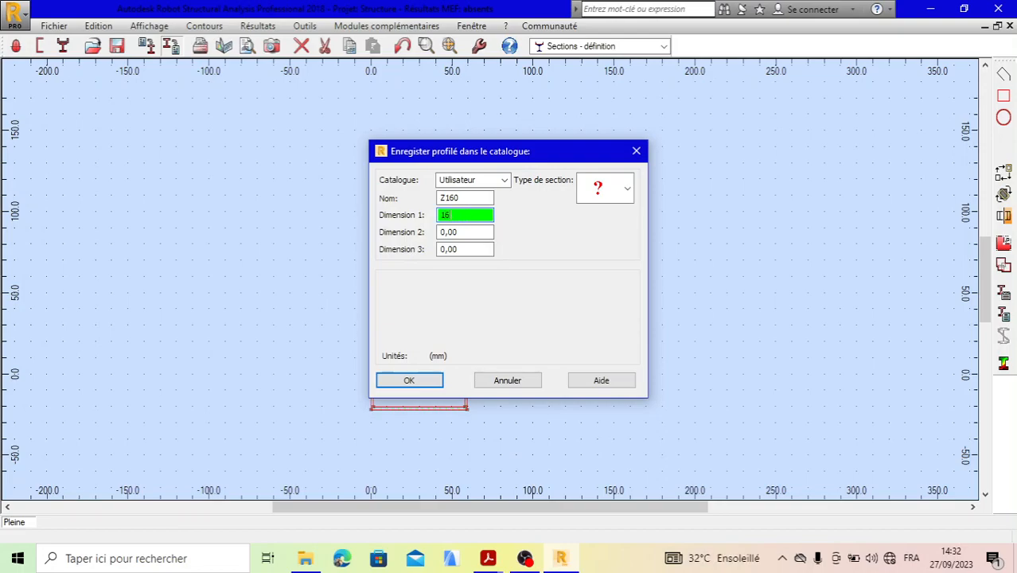
{"action": "type", "text": "0"}
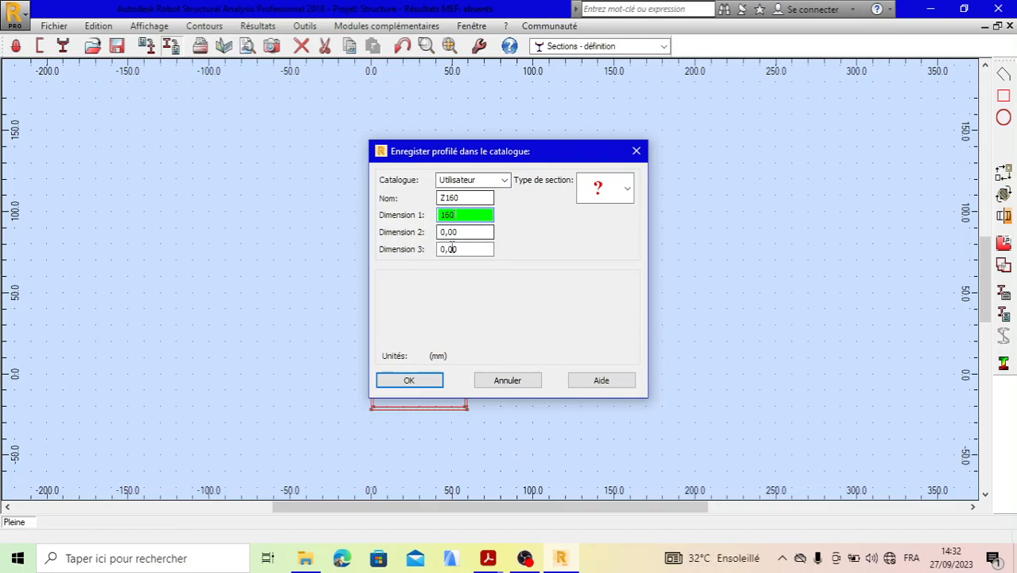
- Set Dimension 2 of the catalogue profile to 59.5 mm
{"action": "left_click", "coordinate": [461, 230]}
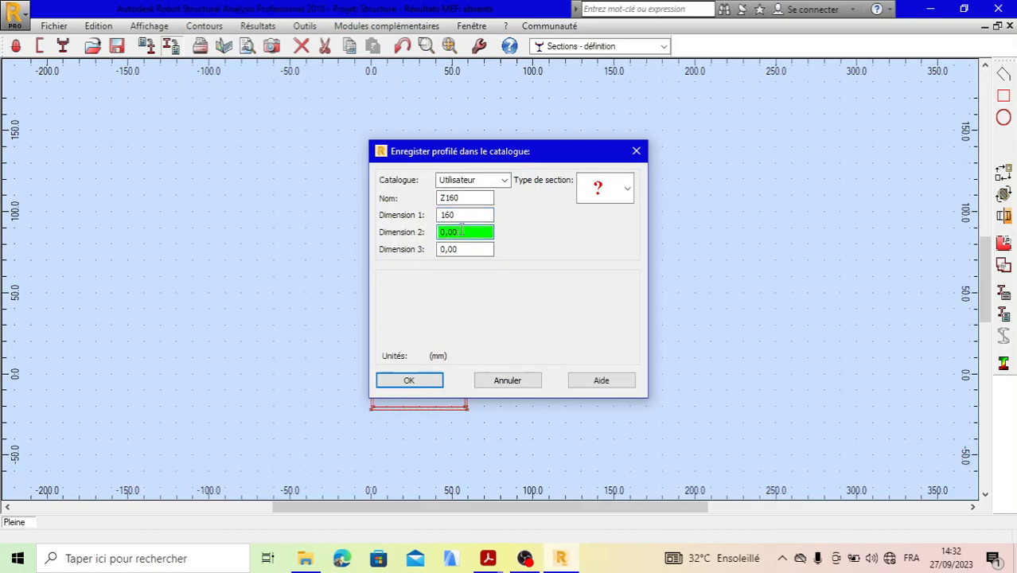
{"action": "key", "text": "BackSpace"}
{"action": "key", "text": "BackSpace"}
- Set Dimension 3 of the catalogue profile to 65.5 mm and try to save the profile
{"action": "key", "text": "BackSpace"}
{"action": "key", "text": "BackSpace"}
{"action": "type", "text": "59.5"}
{"action": "left_click", "coordinate": [458, 251]}
{"action": "key", "text": "BackSpace"}
{"action": "key", "text": "BackSpace"}
{"action": "key", "text": "BackSpace"}
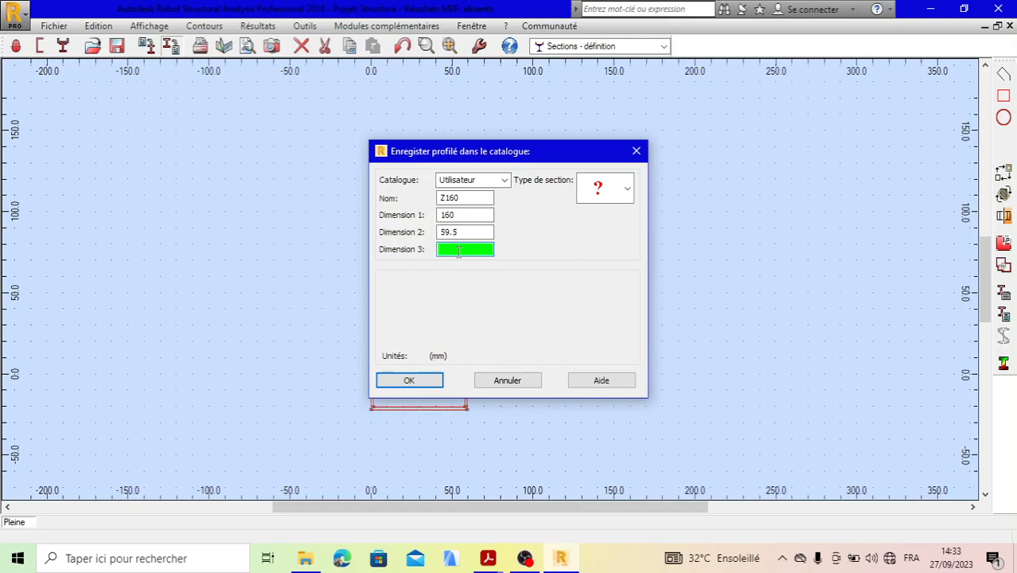
{"action": "type", "text": "65.5"}
{"action": "left_click", "coordinate": [408, 380]}
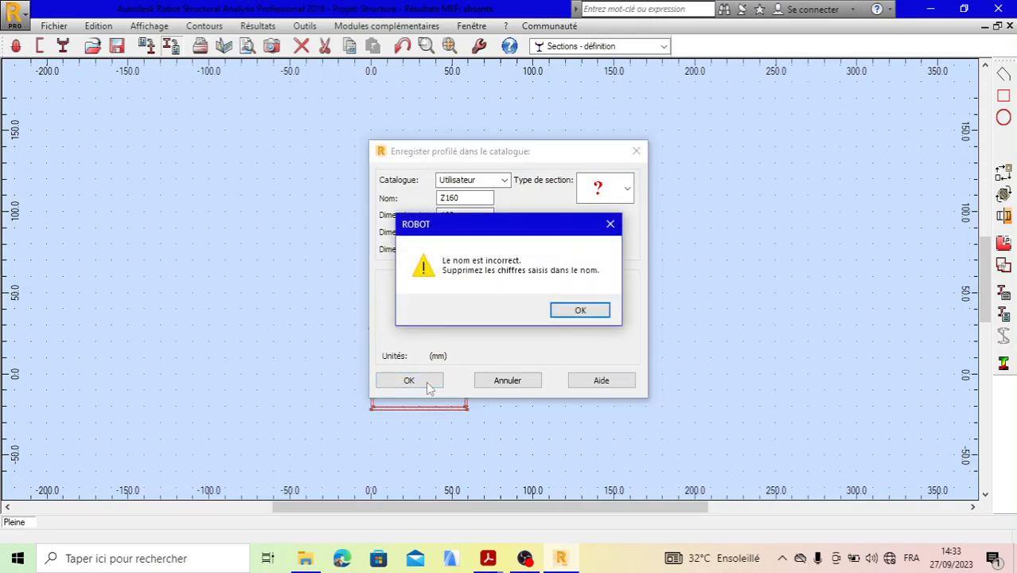
- Rename the catalogue profile as pfZ, without digits in the name, and save it to the Utilisateur catalogue
{"action": "left_click", "coordinate": [580, 310]}
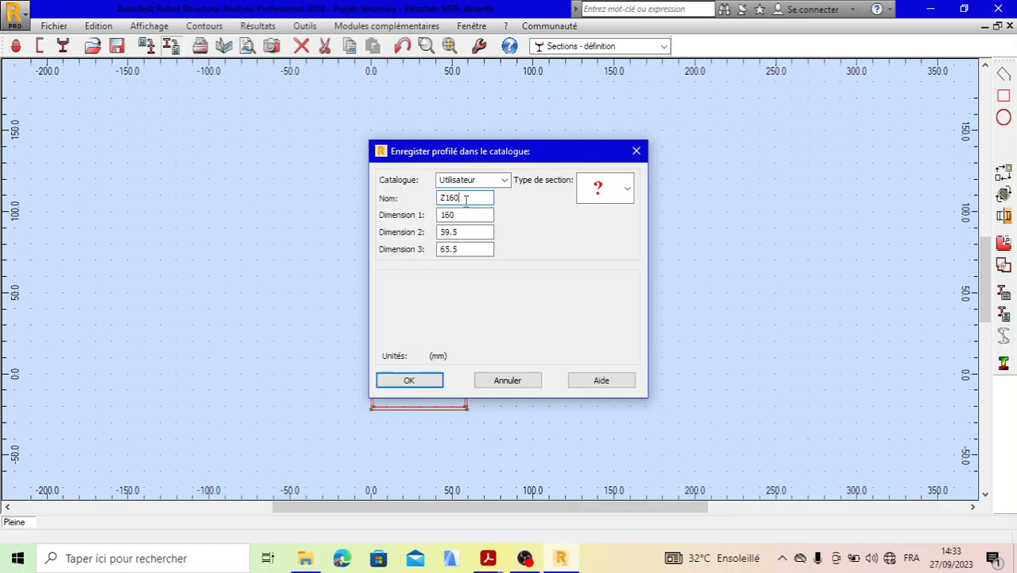
{"action": "key", "text": "BackSpace"}
{"action": "key", "text": "BackSpace"}
{"action": "key", "text": "BackSpace"}
{"action": "key", "text": "BackSpace"}
{"action": "type", "text": "prof"}
{"action": "left_click", "coordinate": [434, 381]}
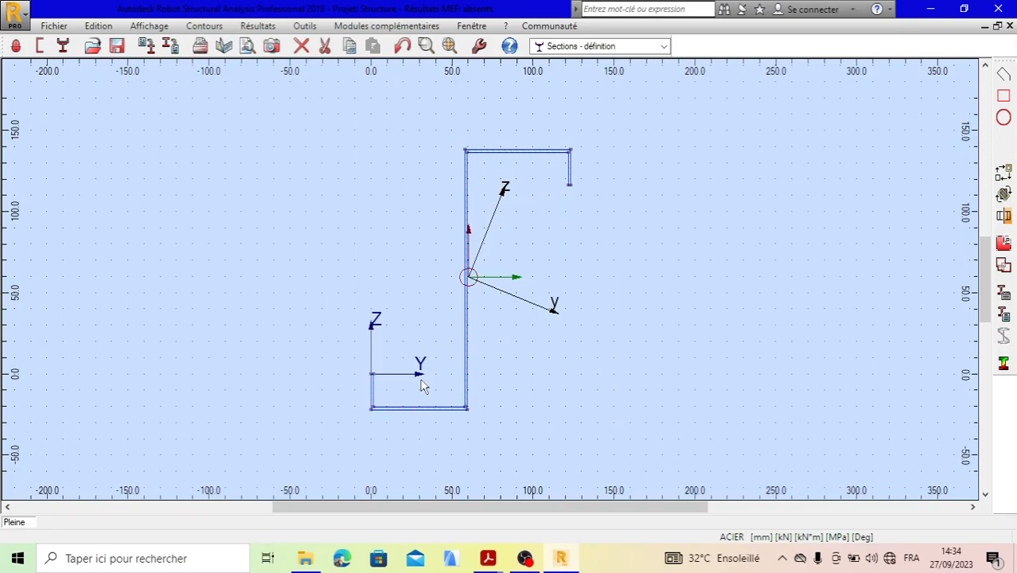
{"action": "scroll", "coordinate": [470, 282], "scroll_direction": "up", "scroll_amount": 3}
{"action": "scroll", "coordinate": [473, 284], "scroll_direction": "down", "scroll_amount": 2}
{"action": "scroll", "coordinate": [450, 274], "scroll_direction": "down", "scroll_amount": 1}
{"action": "scroll", "coordinate": [527, 252], "scroll_direction": "up", "scroll_amount": 1}
{"action": "scroll", "coordinate": [516, 284], "scroll_direction": "down", "scroll_amount": 2}
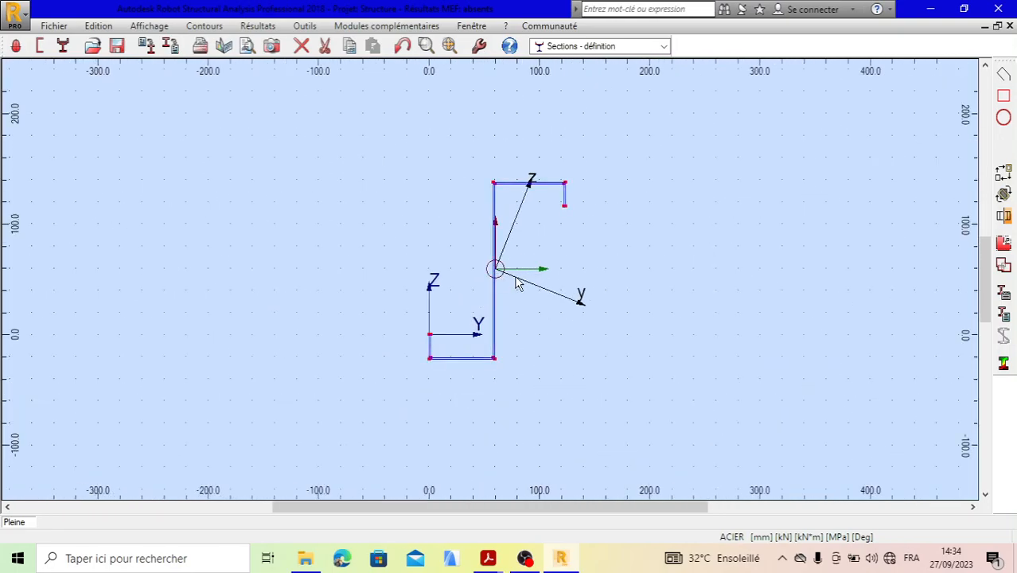
{"action": "scroll", "coordinate": [499, 279], "scroll_direction": "up", "scroll_amount": 2}
{"action": "scroll", "coordinate": [509, 274], "scroll_direction": "down", "scroll_amount": 3}
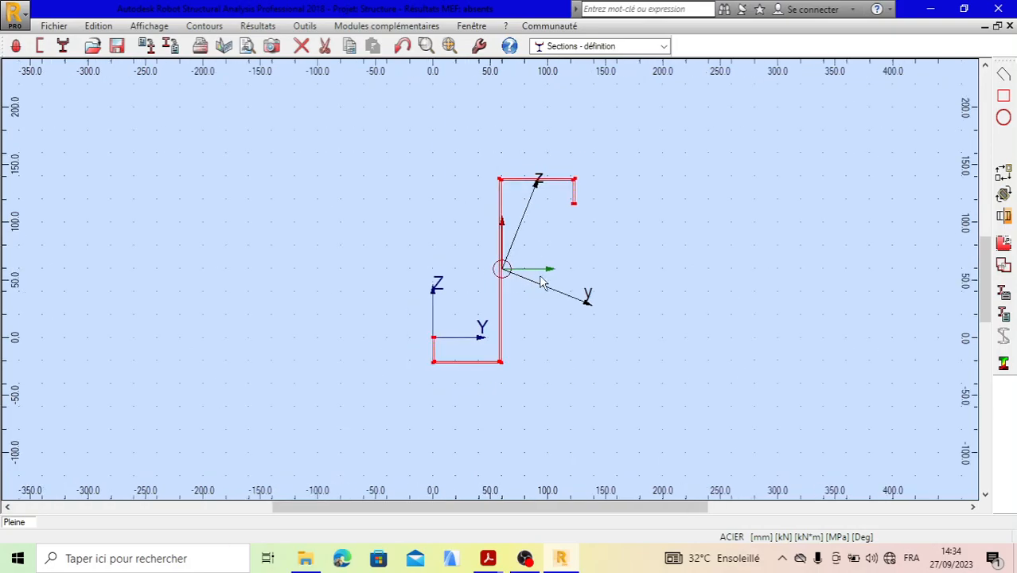
{"action": "scroll", "coordinate": [532, 274], "scroll_direction": "up", "scroll_amount": 1}
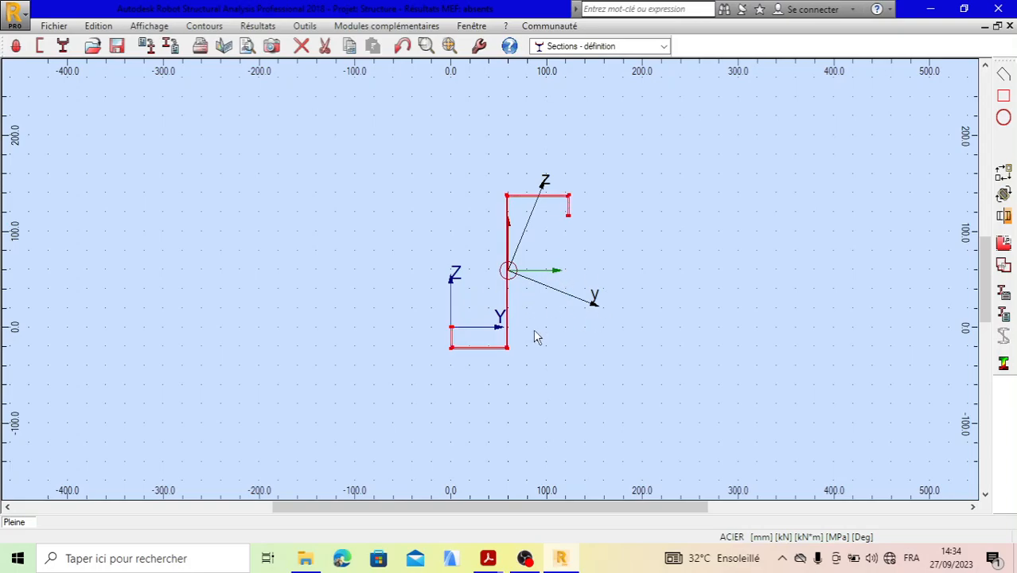
- Create a new plane frame project
{"action": "left_click", "coordinate": [50, 26]}
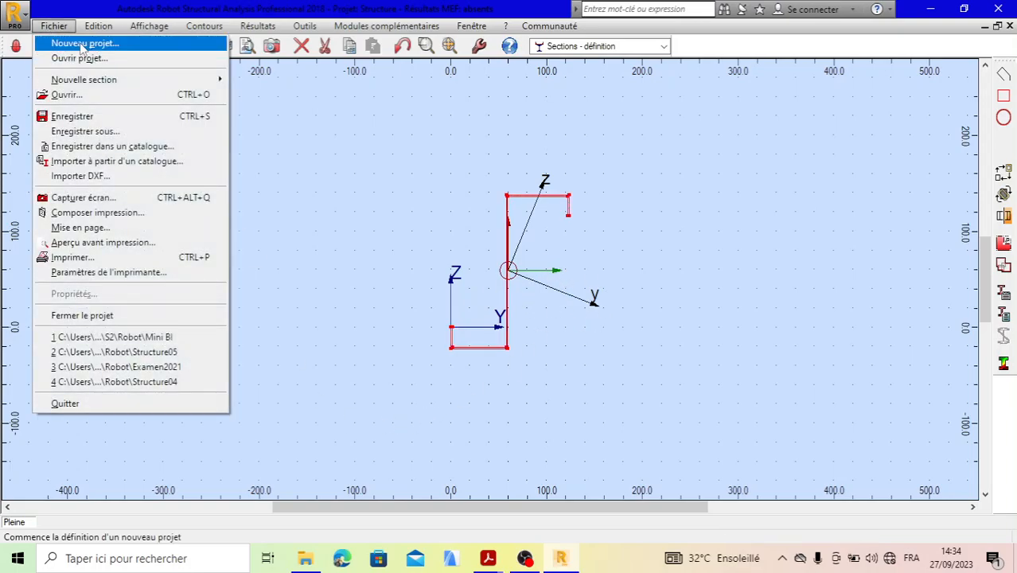
{"action": "left_click", "coordinate": [82, 45]}
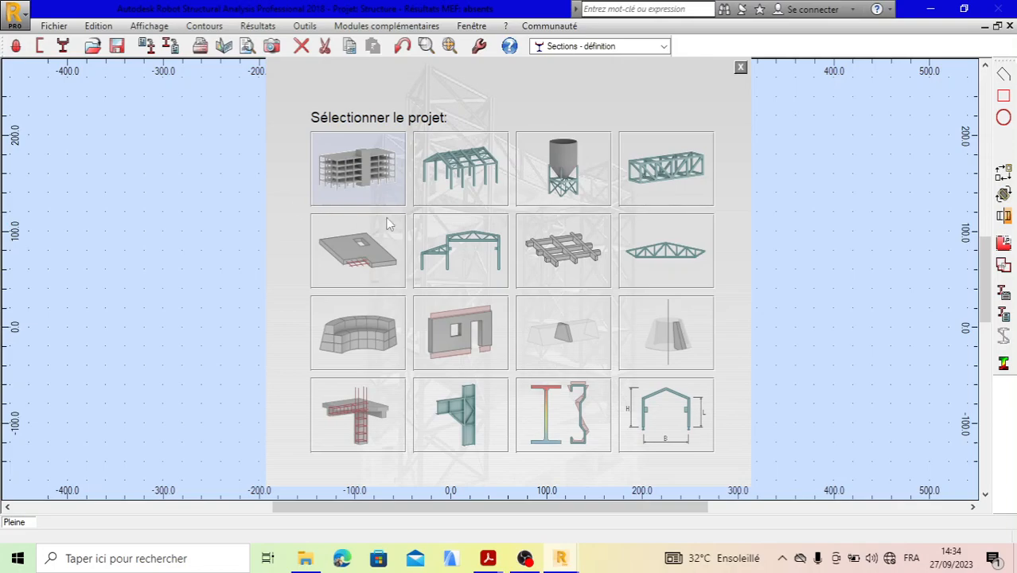
{"action": "left_click", "coordinate": [440, 242]}
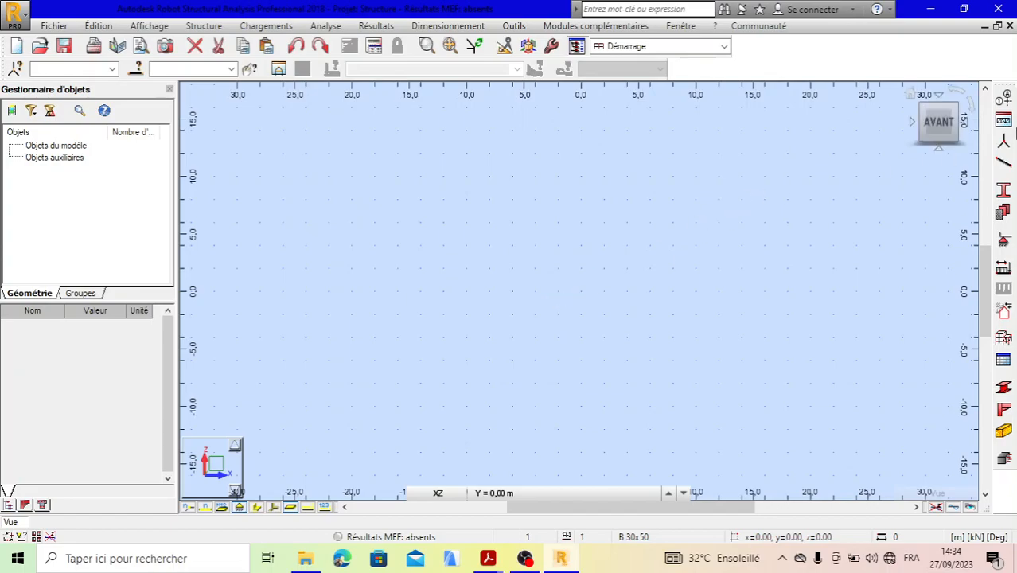
- Add X construction lines from position 0.00 with 1 repetition at 5 m spacing
{"action": "left_click", "coordinate": [1005, 99]}
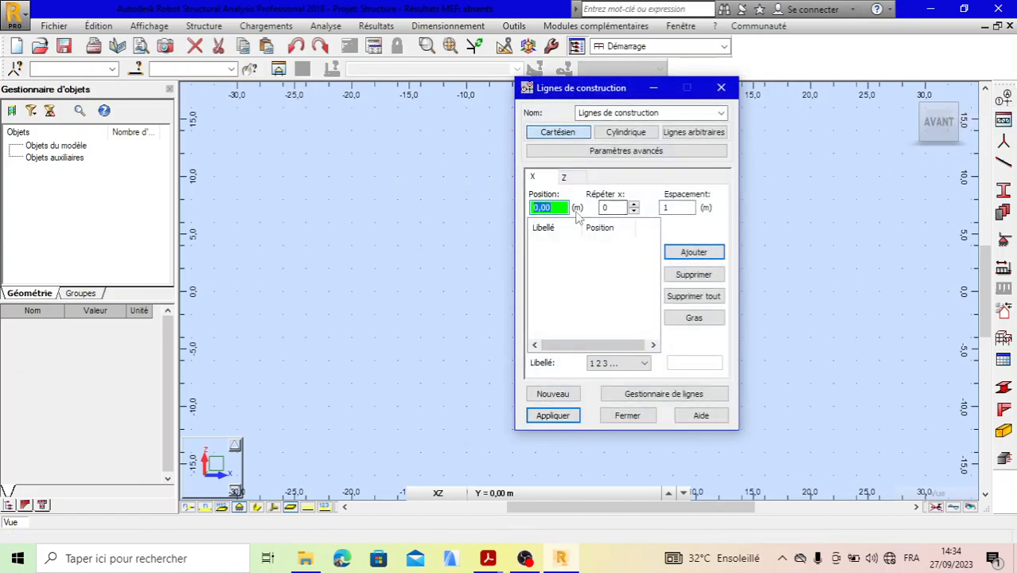
{"action": "left_click", "coordinate": [618, 206]}
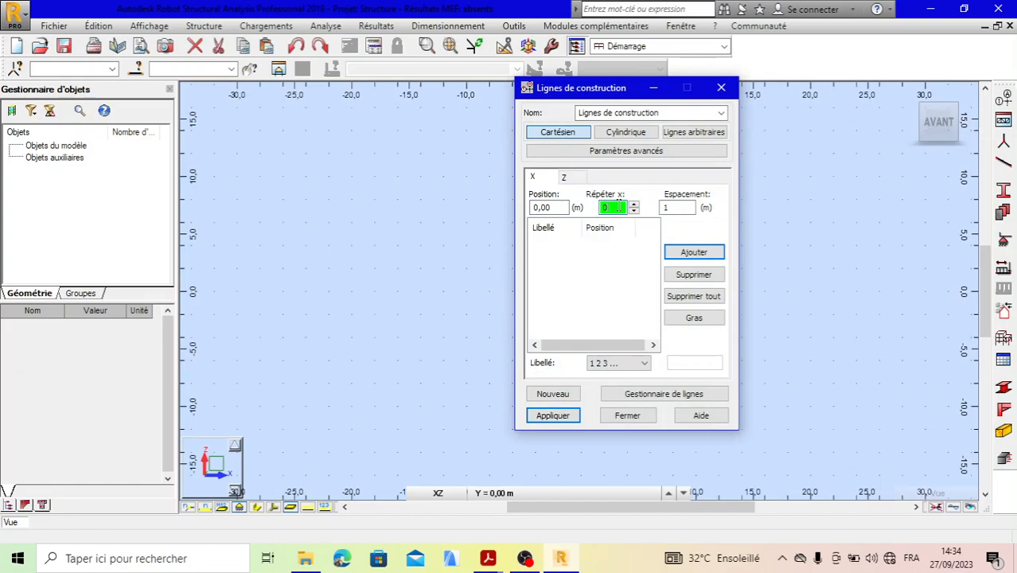
{"action": "left_click", "coordinate": [675, 207]}
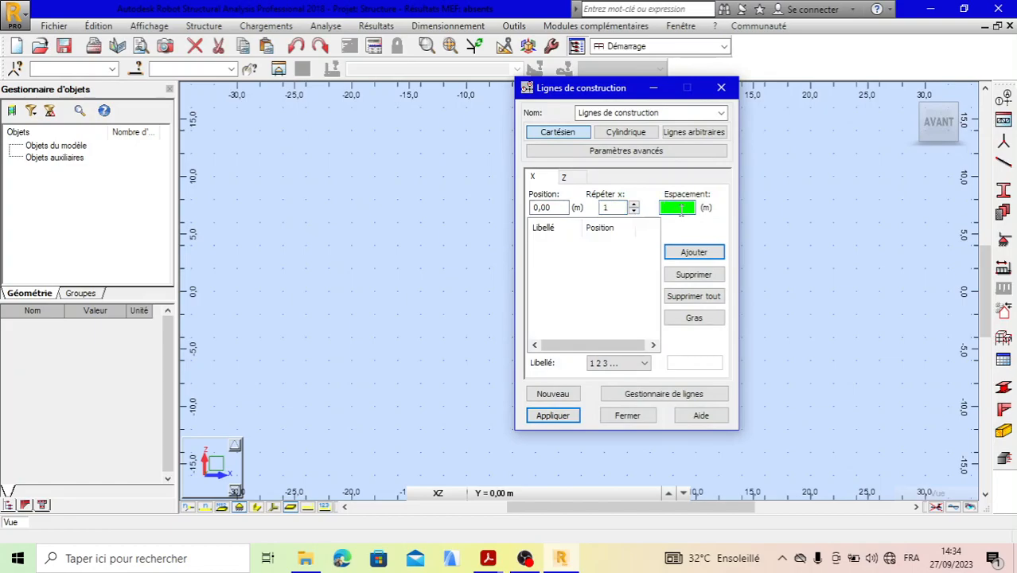
{"action": "left_click", "coordinate": [691, 252]}
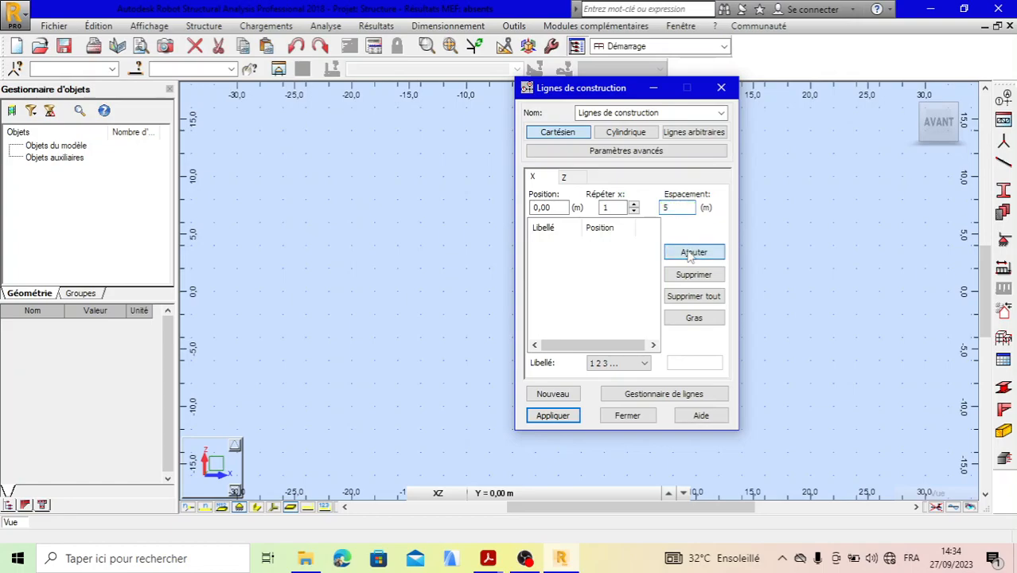
- Add a Z construction line at position 0.00 with 1 repetition and 0 m spacing, and apply the construction lines
{"action": "left_click", "coordinate": [563, 176]}
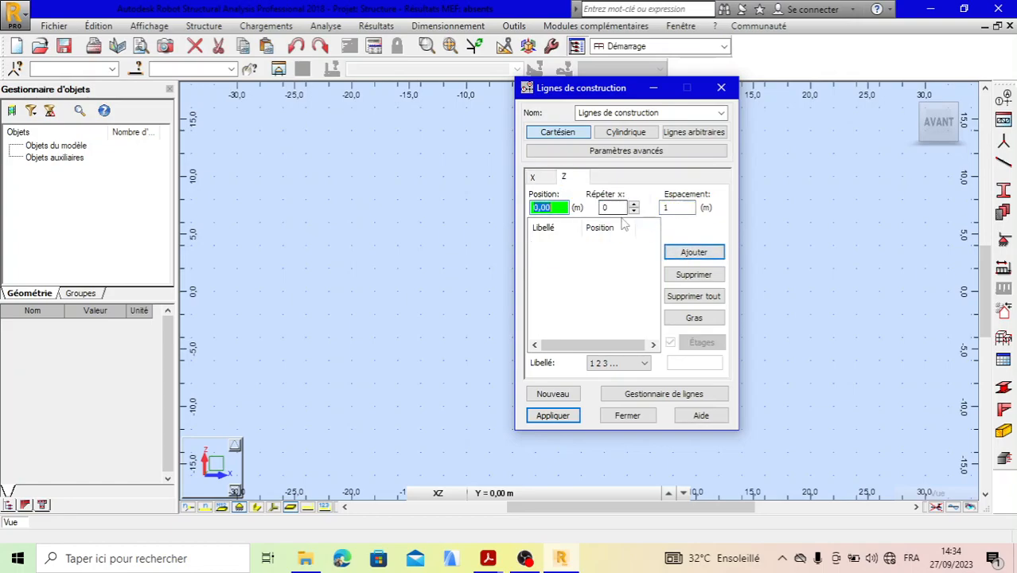
{"action": "left_click", "coordinate": [618, 207]}
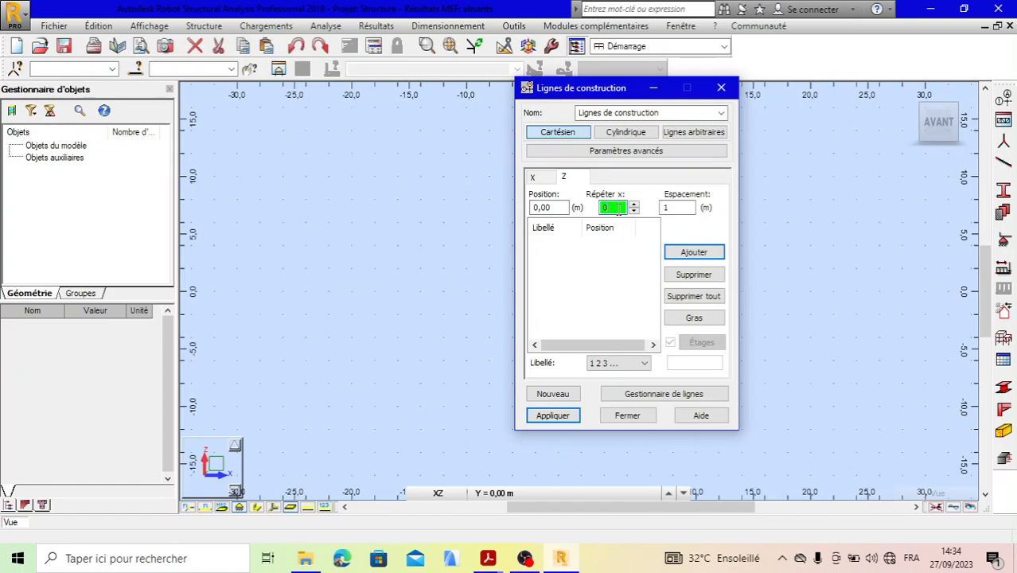
{"action": "left_click", "coordinate": [680, 207]}
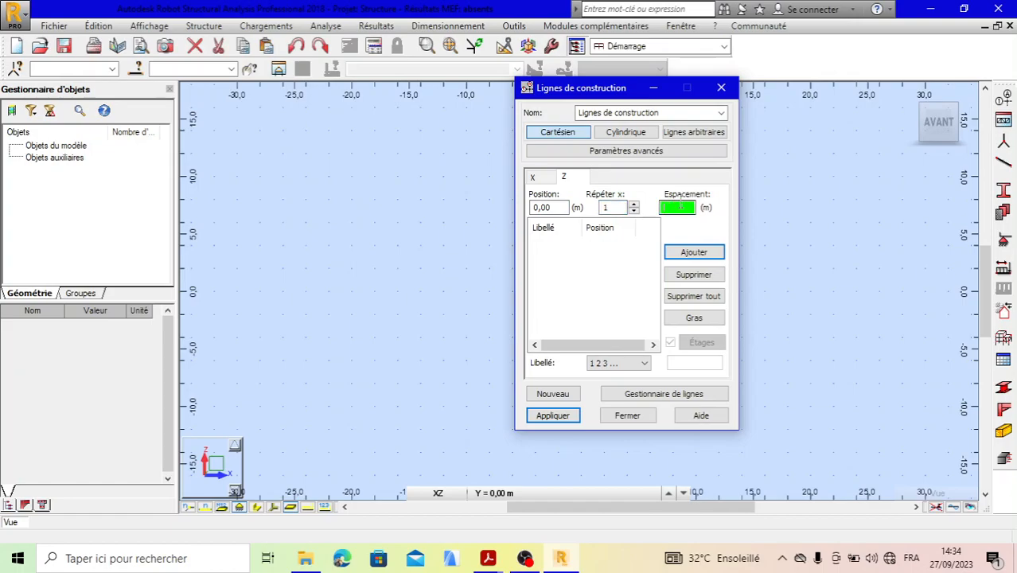
{"action": "type", "text": "0"}
{"action": "left_click", "coordinate": [693, 251]}
{"action": "left_click", "coordinate": [554, 416]}
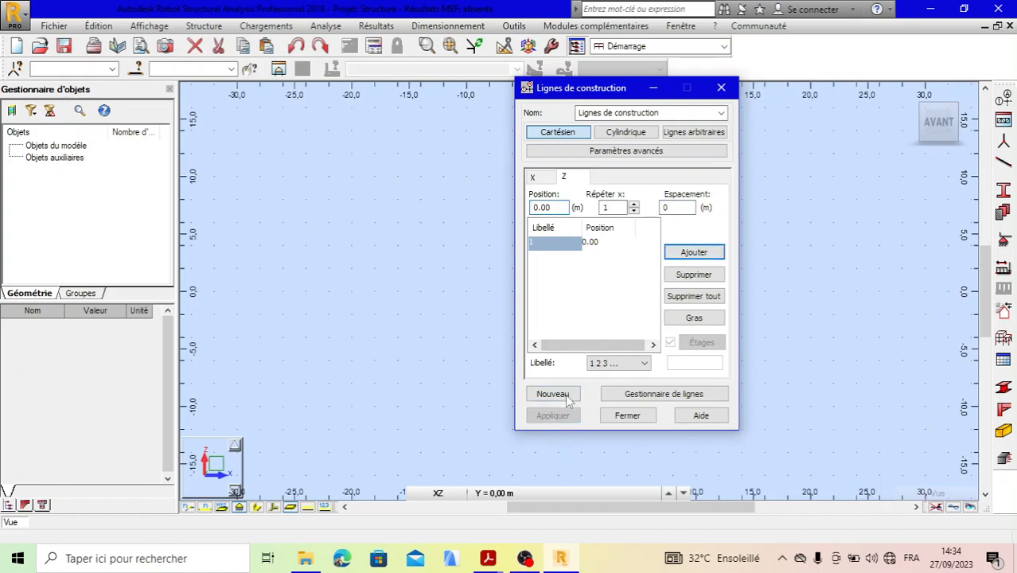
{"action": "left_click", "coordinate": [720, 87]}
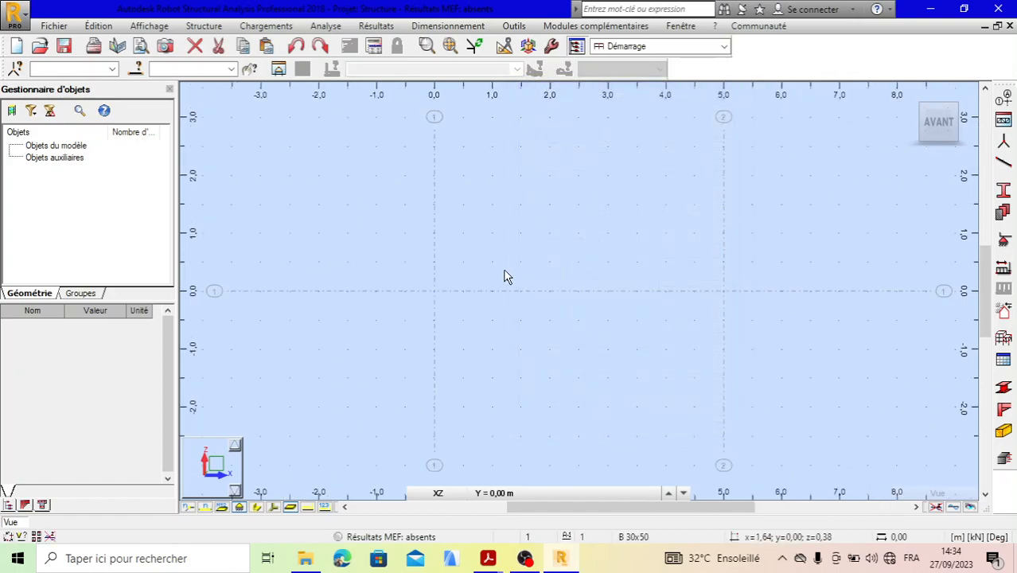
- Start defining a new section and set its profile type to Acier
{"action": "scroll", "coordinate": [507, 269], "scroll_direction": "down", "scroll_amount": 2}
{"action": "scroll", "coordinate": [591, 298], "scroll_direction": "up", "scroll_amount": 2}
{"action": "scroll", "coordinate": [527, 264], "scroll_direction": "down", "scroll_amount": 2}
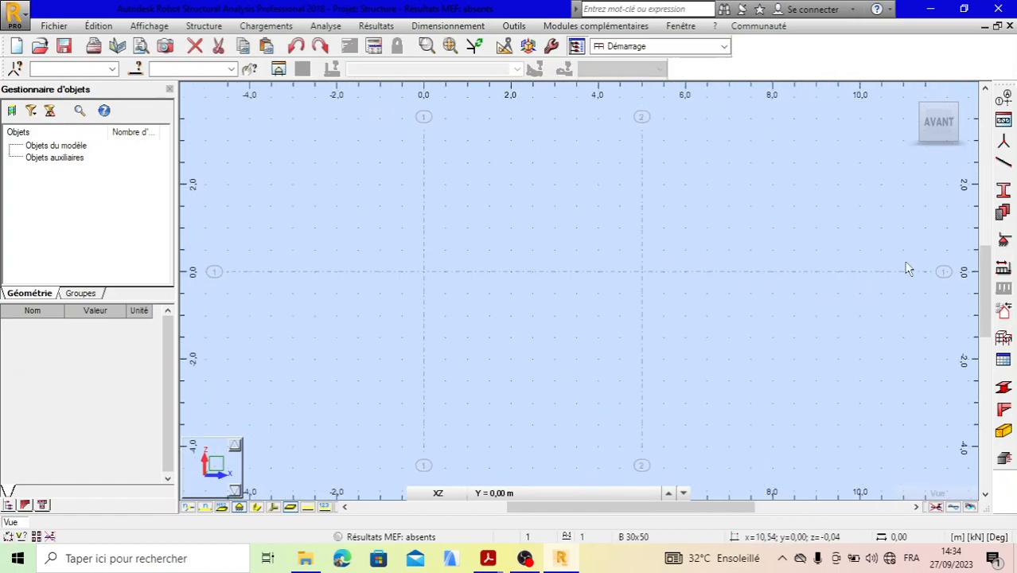
{"action": "left_click", "coordinate": [1007, 193]}
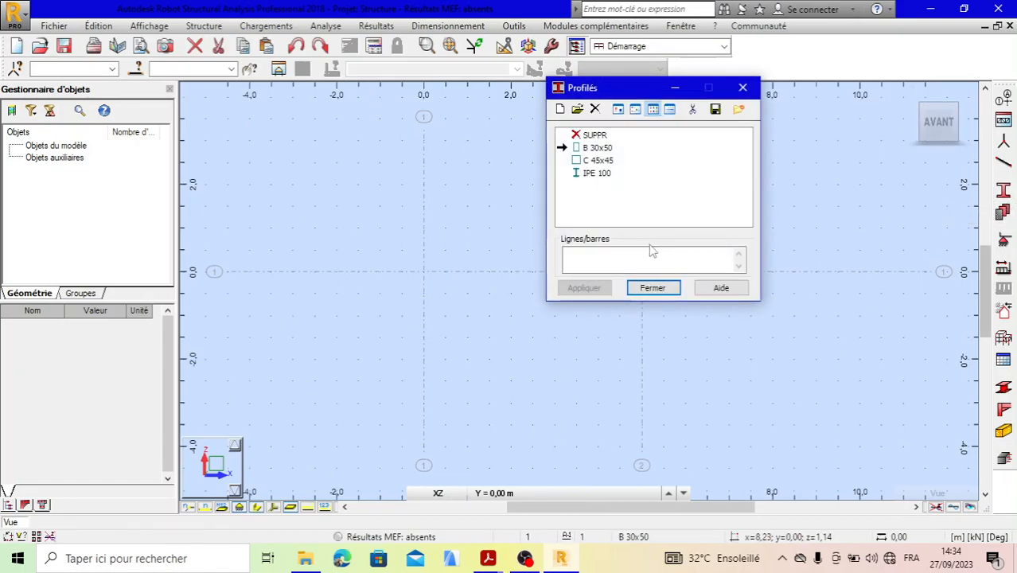
{"action": "left_click", "coordinate": [561, 109]}
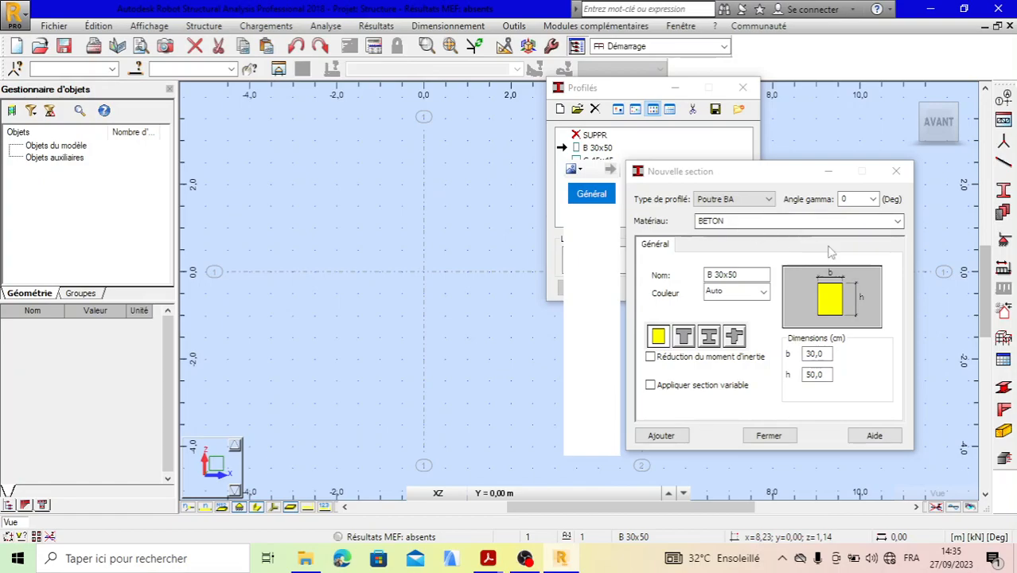
{"action": "left_click", "coordinate": [898, 222]}
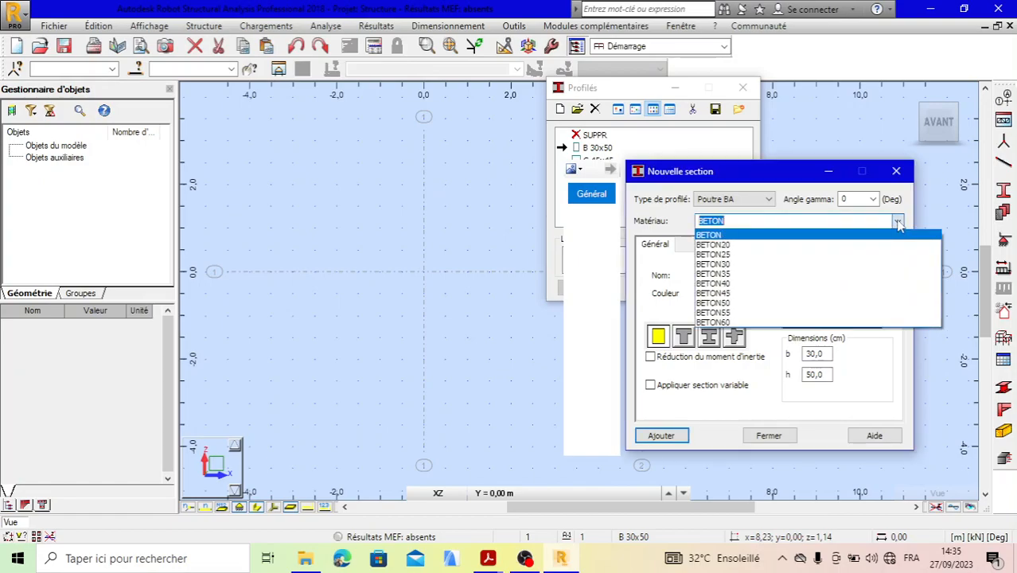
{"action": "left_click", "coordinate": [771, 199]}
{"action": "left_click", "coordinate": [769, 200]}
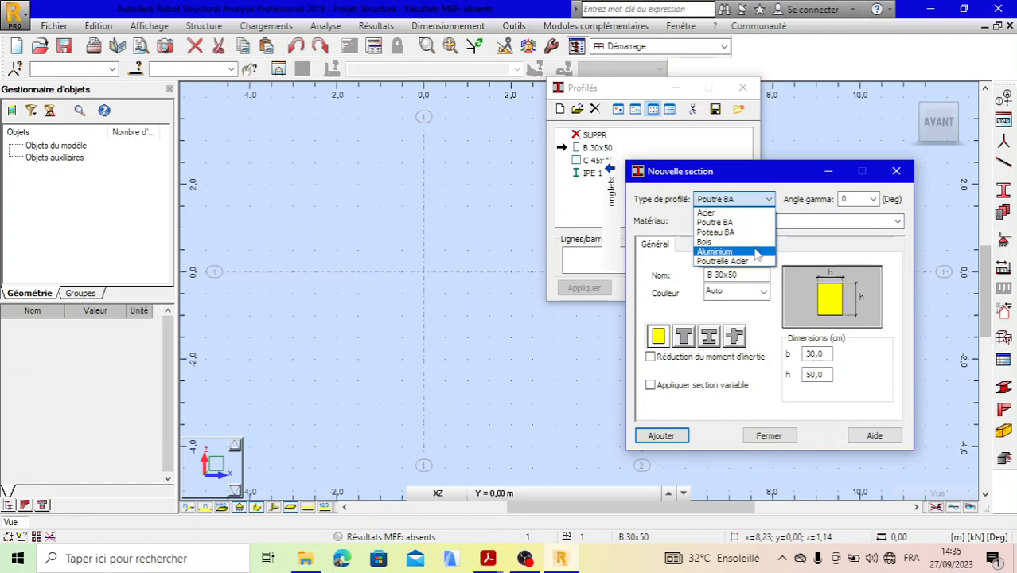
{"action": "left_click", "coordinate": [747, 213]}
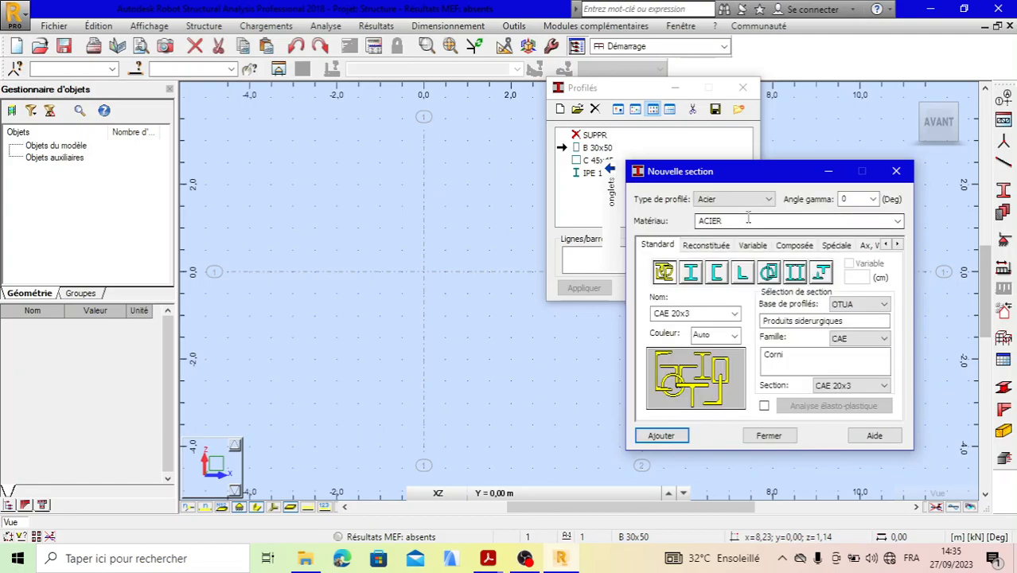
{"action": "left_click", "coordinate": [897, 222]}
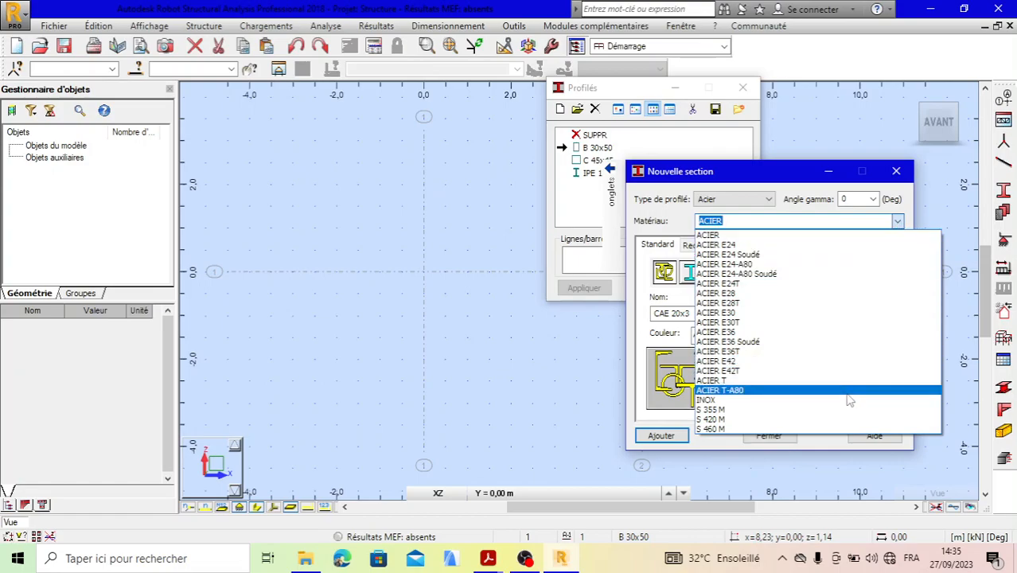
{"action": "left_click", "coordinate": [768, 199]}
{"action": "left_click", "coordinate": [768, 198]}
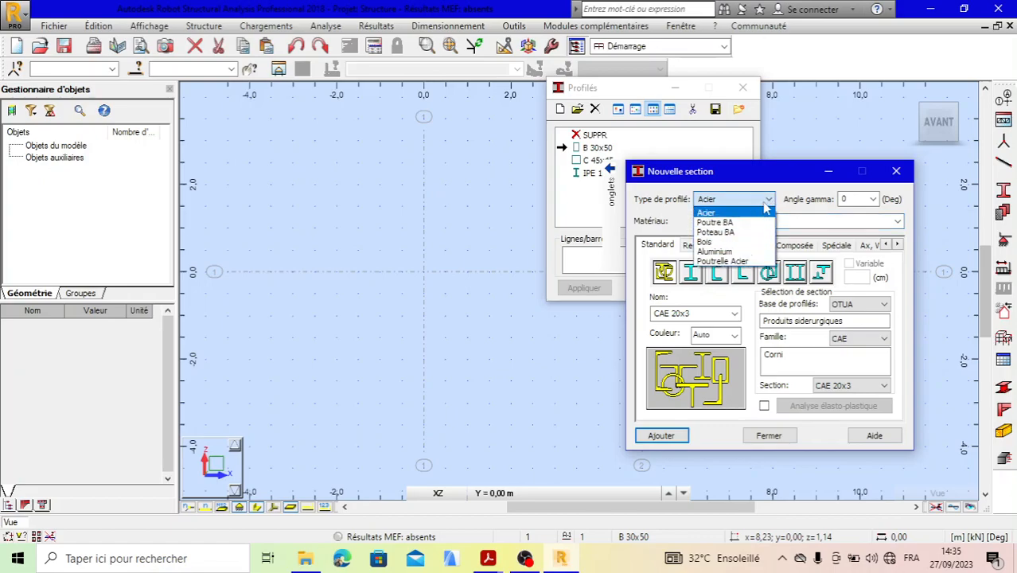
{"action": "left_click", "coordinate": [736, 213]}
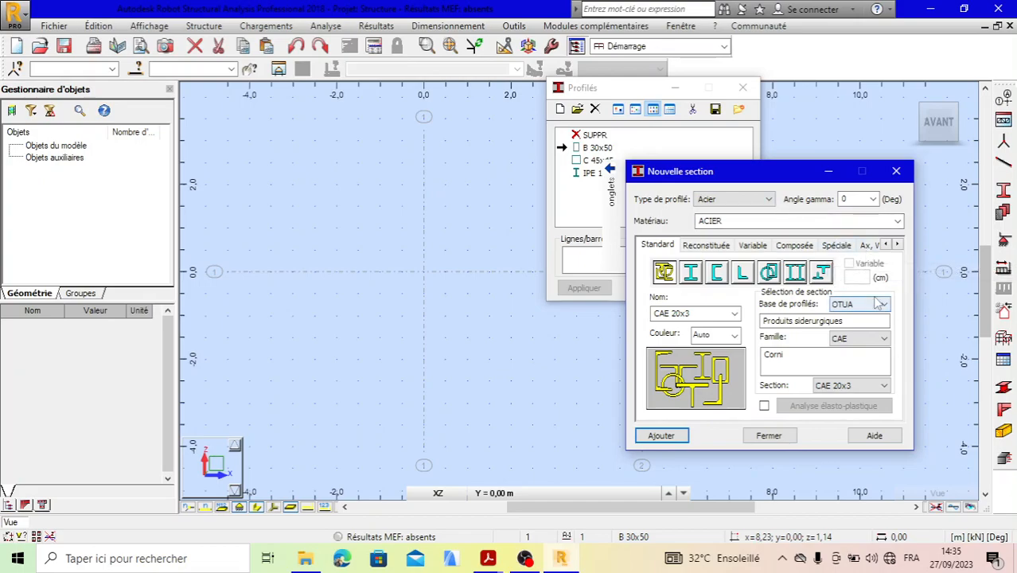
{"action": "left_click", "coordinate": [885, 339]}
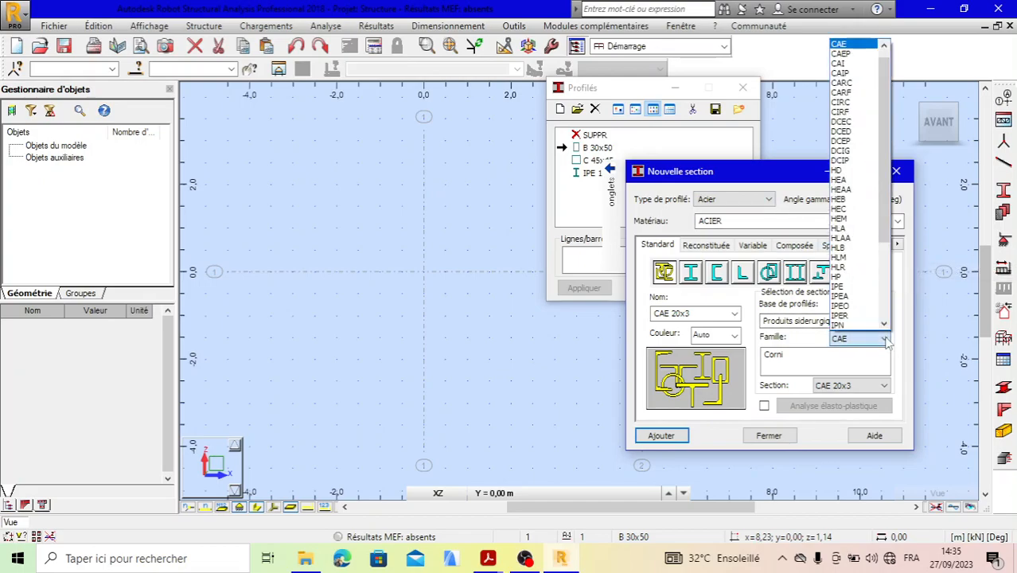
{"action": "scroll", "coordinate": [874, 299], "scroll_direction": "down", "scroll_amount": 4}
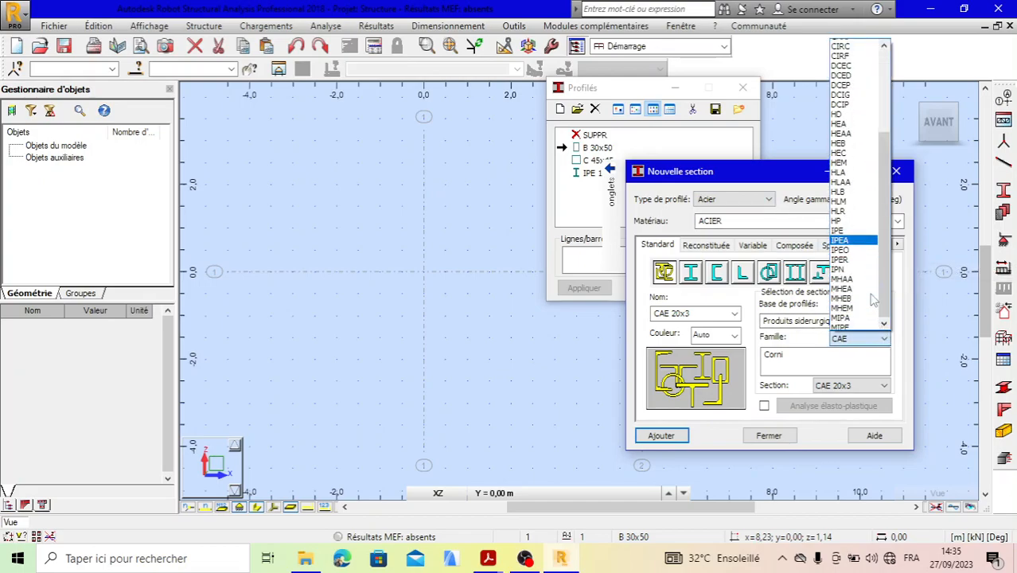
{"action": "left_click", "coordinate": [884, 339]}
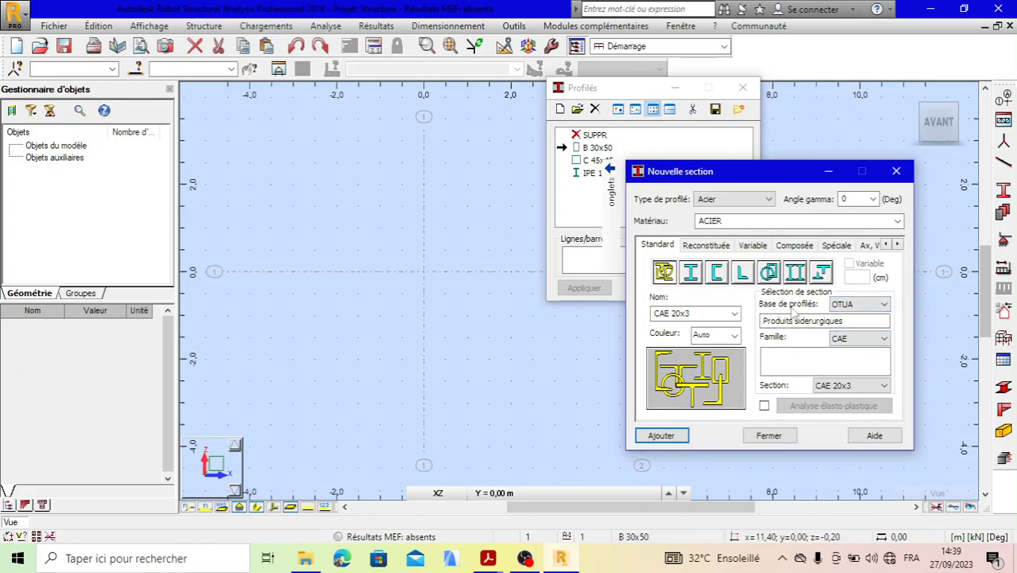
- Choose the pfZ 160x59.5x65.5 section from the Utilisateur profile database and add it to the project's sections
{"action": "left_click", "coordinate": [883, 305]}
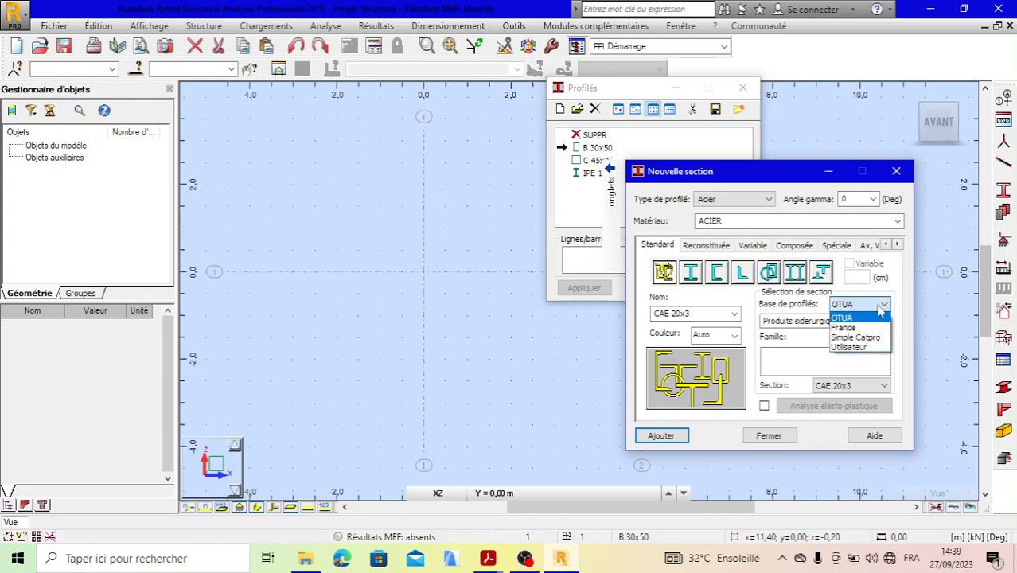
{"action": "left_click", "coordinate": [849, 348]}
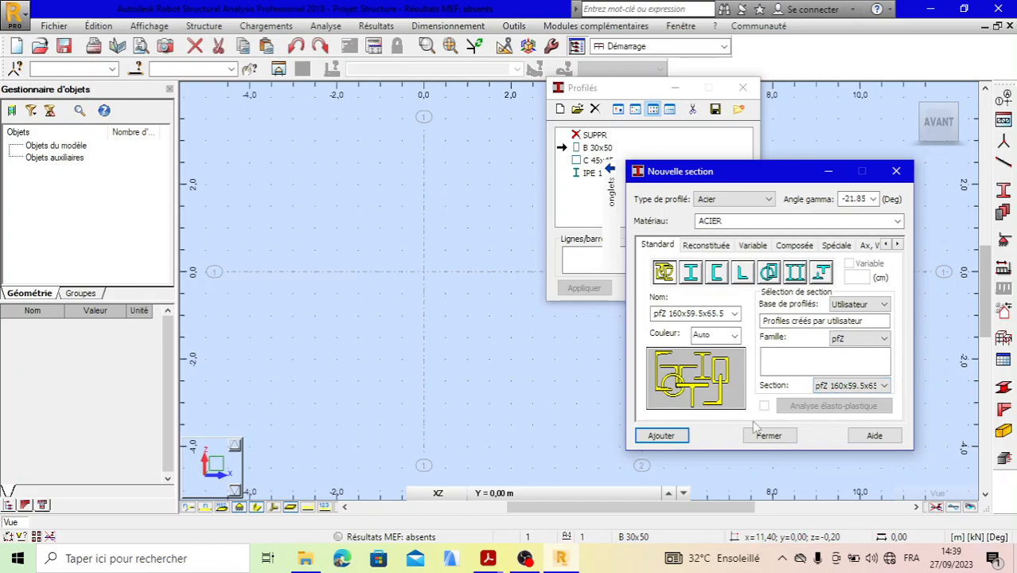
{"action": "left_click", "coordinate": [661, 436]}
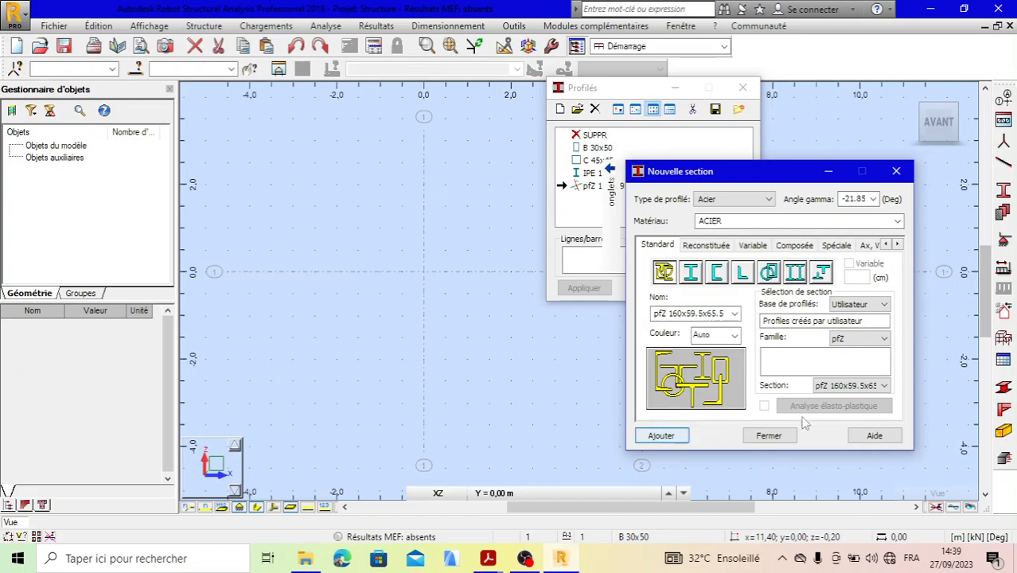
{"action": "left_click", "coordinate": [774, 436]}
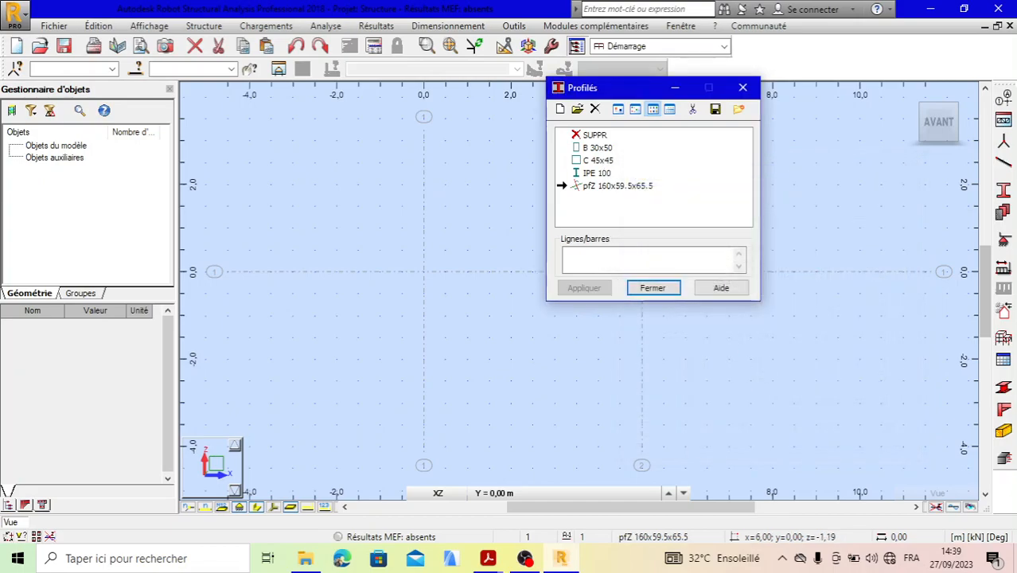
{"action": "left_click", "coordinate": [661, 292]}
- Draw a bar with the pfZ 160x59.5x65.5 section from node 0,00; 0,00 to node 5,00; 0,00
{"action": "left_click", "coordinate": [1002, 164]}
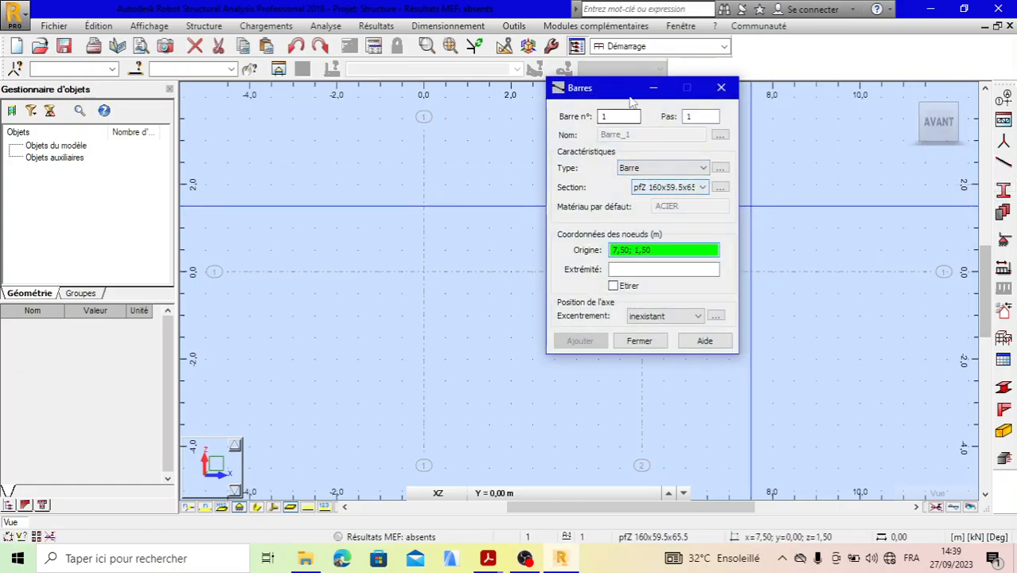
{"action": "left_click_drag", "start_coordinate": [626, 92], "coordinate": [889, 88]}
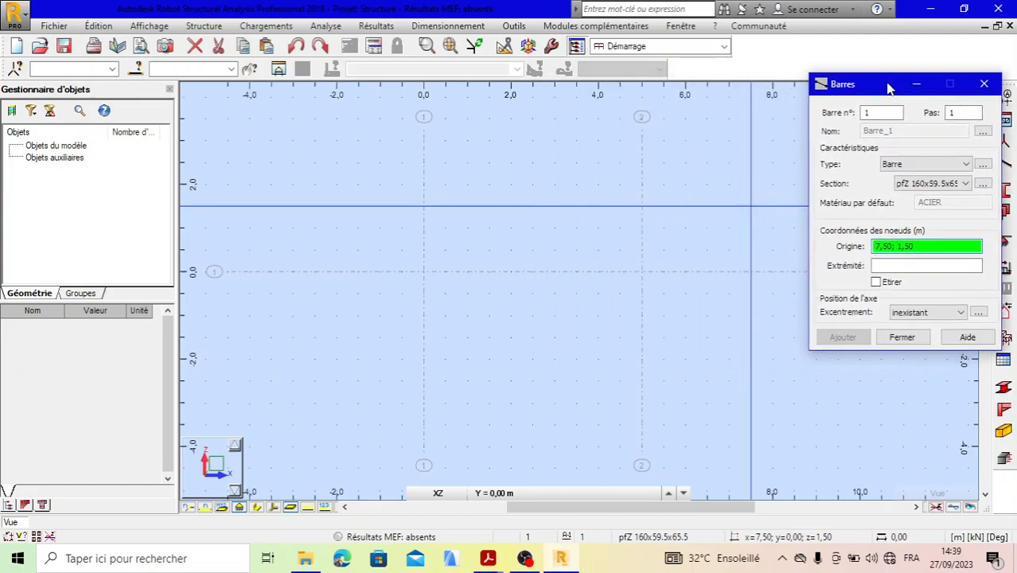
{"action": "left_click", "coordinate": [423, 271]}
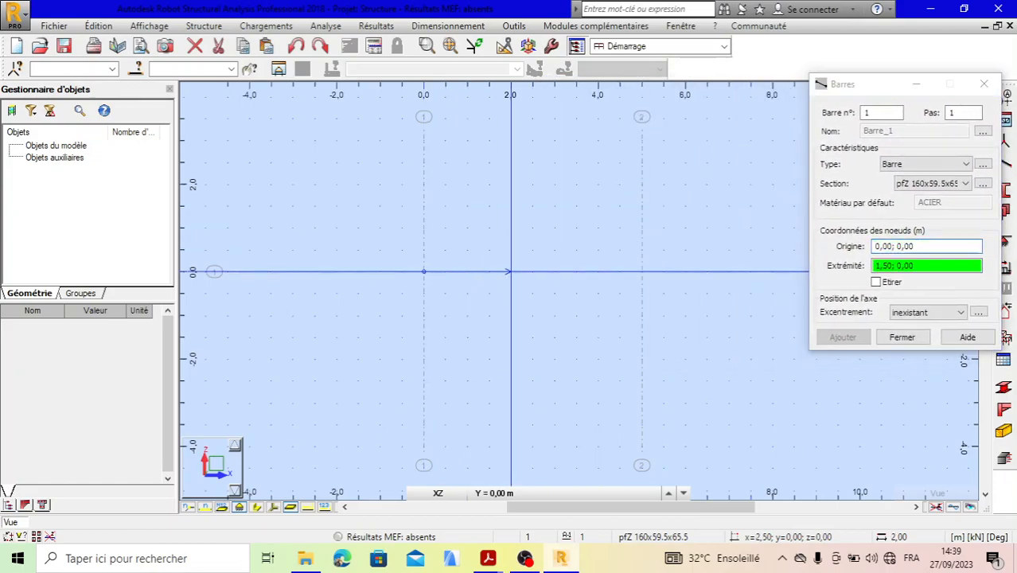
{"action": "left_click", "coordinate": [641, 271]}
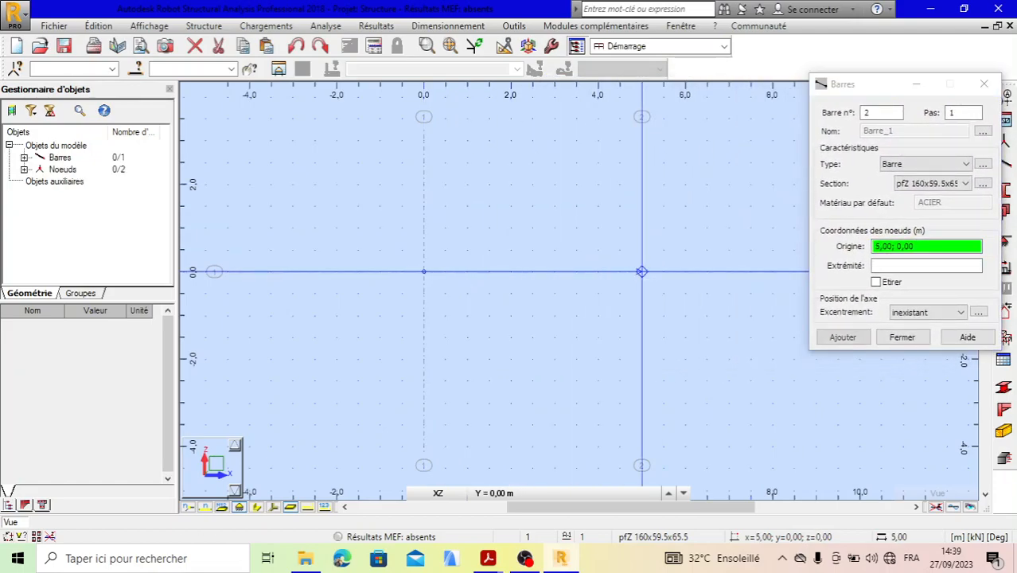
{"action": "left_click", "coordinate": [891, 338]}
- Turn on the display of section shapes so the bar is drawn with its real profile
{"action": "left_click", "coordinate": [449, 493]}
{"action": "left_click", "coordinate": [402, 509]}
{"action": "left_click", "coordinate": [256, 508]}
{"action": "scroll", "coordinate": [520, 273], "scroll_direction": "up", "scroll_amount": 6}
{"action": "scroll", "coordinate": [445, 280], "scroll_direction": "down", "scroll_amount": 3}
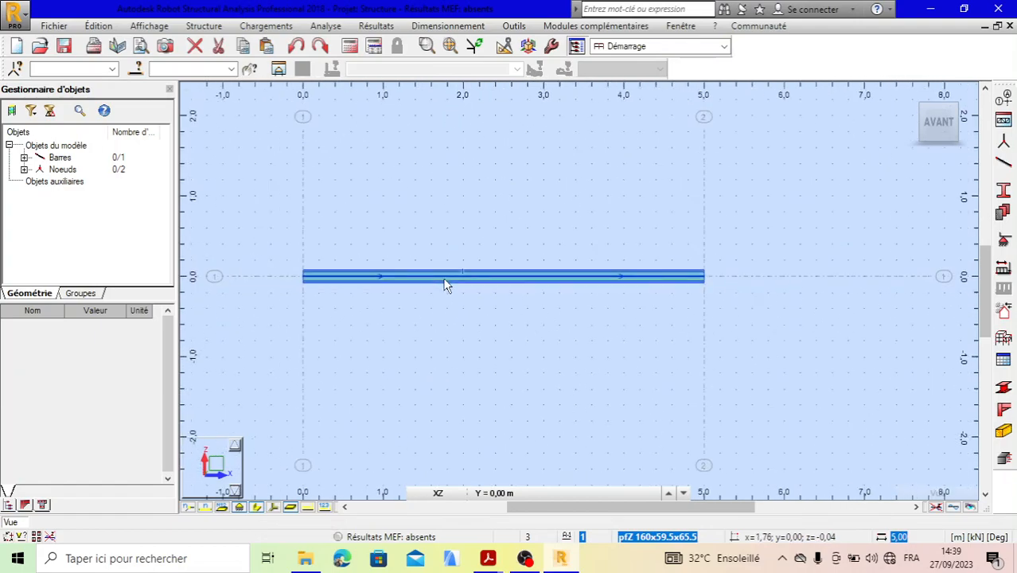
- Switch to the 3D XYZ projection and examine the Z profile's flanges and lips at the bar's end
{"action": "left_click", "coordinate": [526, 48]}
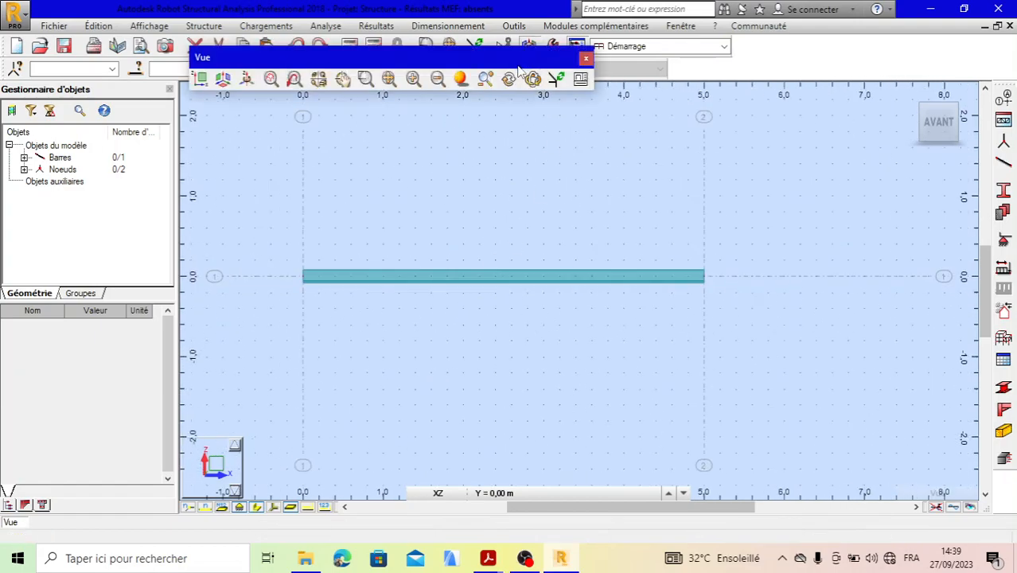
{"action": "left_click", "coordinate": [226, 81]}
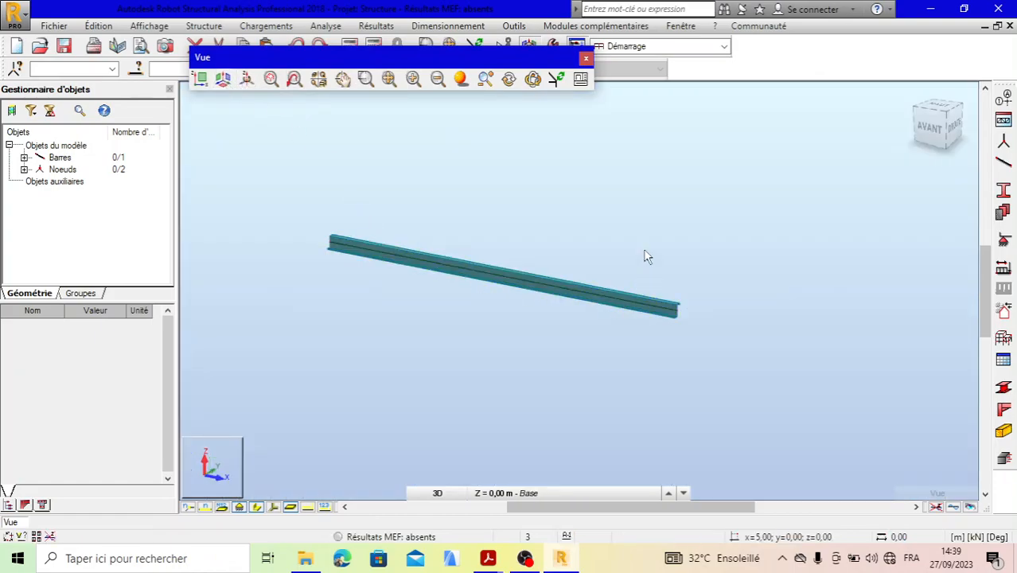
{"action": "right_click", "coordinate": [676, 203]}
{"action": "left_click", "coordinate": [679, 184]}
{"action": "right_click", "coordinate": [679, 185]}
{"action": "left_click", "coordinate": [697, 234]}
{"action": "left_click_drag", "start_coordinate": [673, 295], "coordinate": [704, 327]}
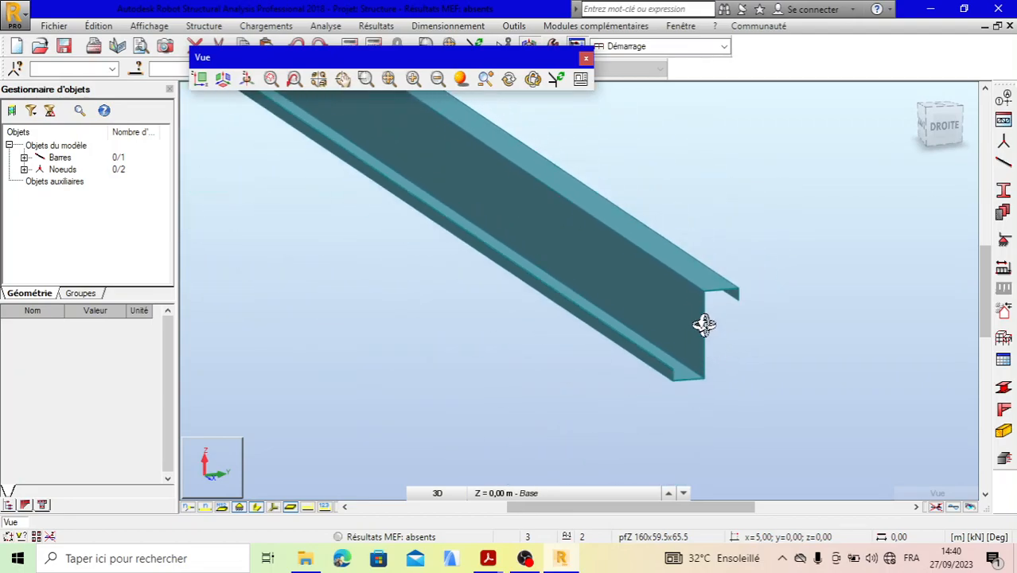
{"action": "scroll", "coordinate": [702, 286], "scroll_direction": "up", "scroll_amount": 4}
{"action": "scroll", "coordinate": [701, 286], "scroll_direction": "down", "scroll_amount": 3}
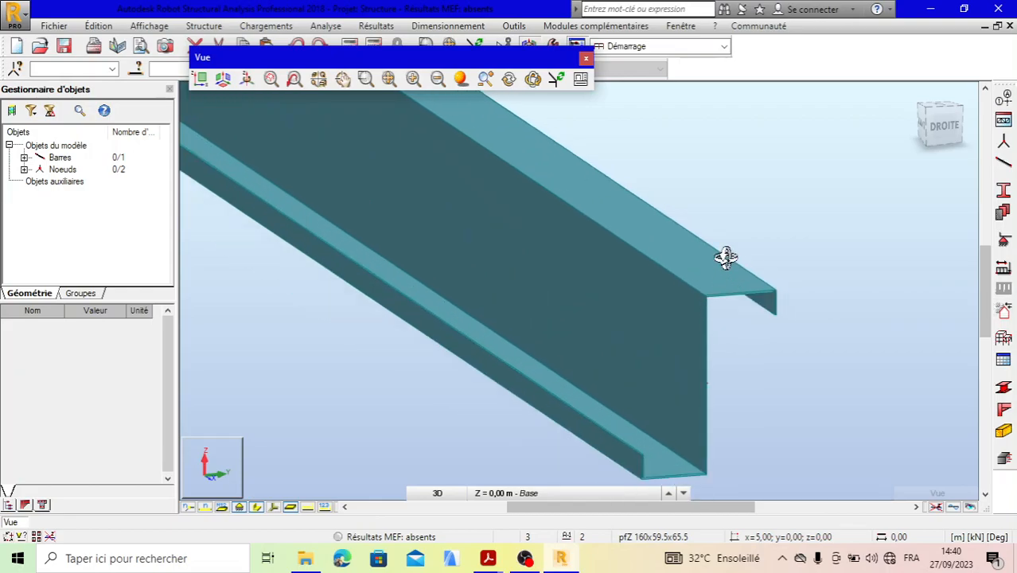
{"action": "scroll", "coordinate": [727, 282], "scroll_direction": "down", "scroll_amount": 2}
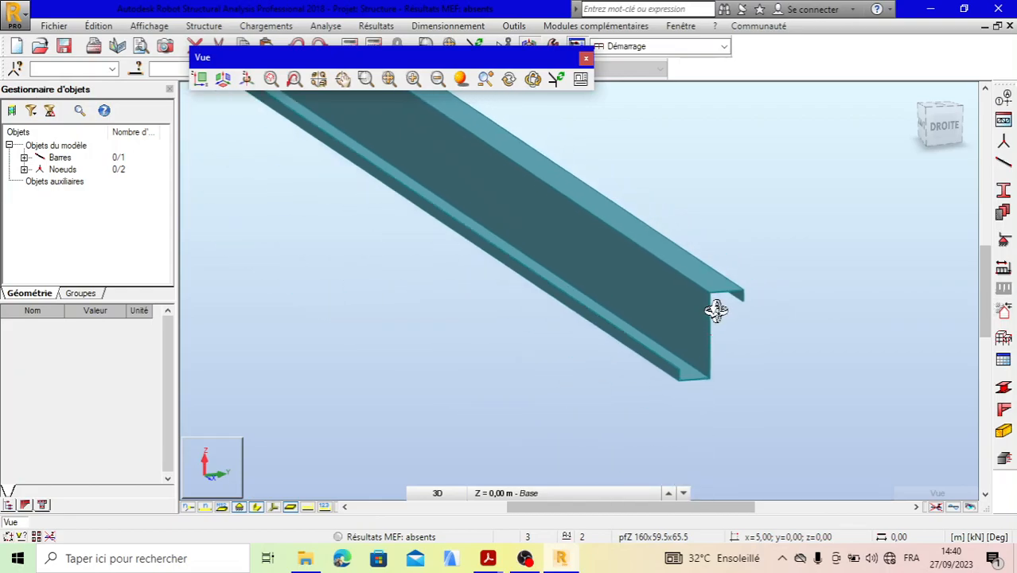
{"action": "scroll", "coordinate": [729, 284], "scroll_direction": "down", "scroll_amount": 4}
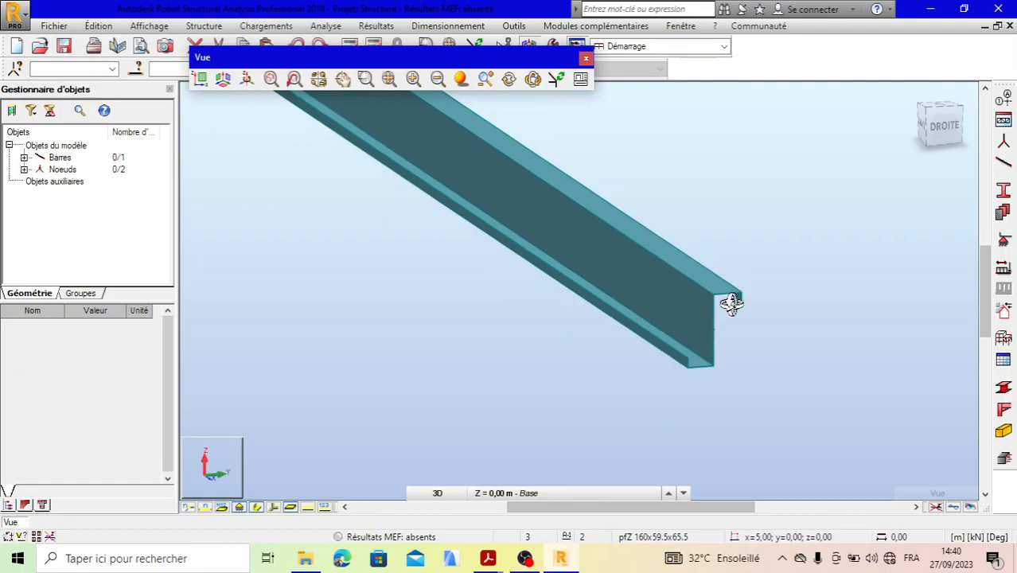
{"action": "scroll", "coordinate": [726, 338], "scroll_direction": "up", "scroll_amount": 4}
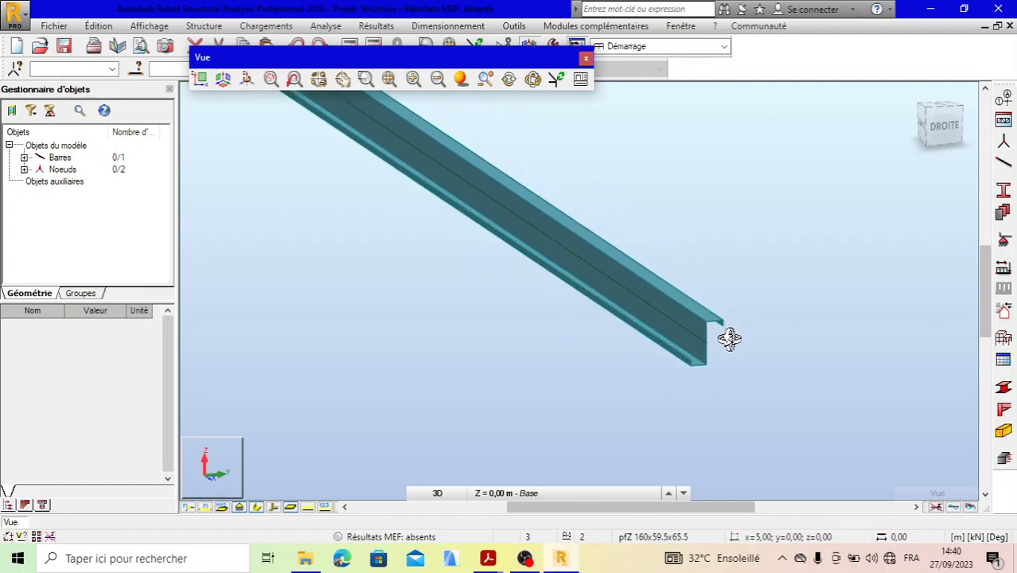